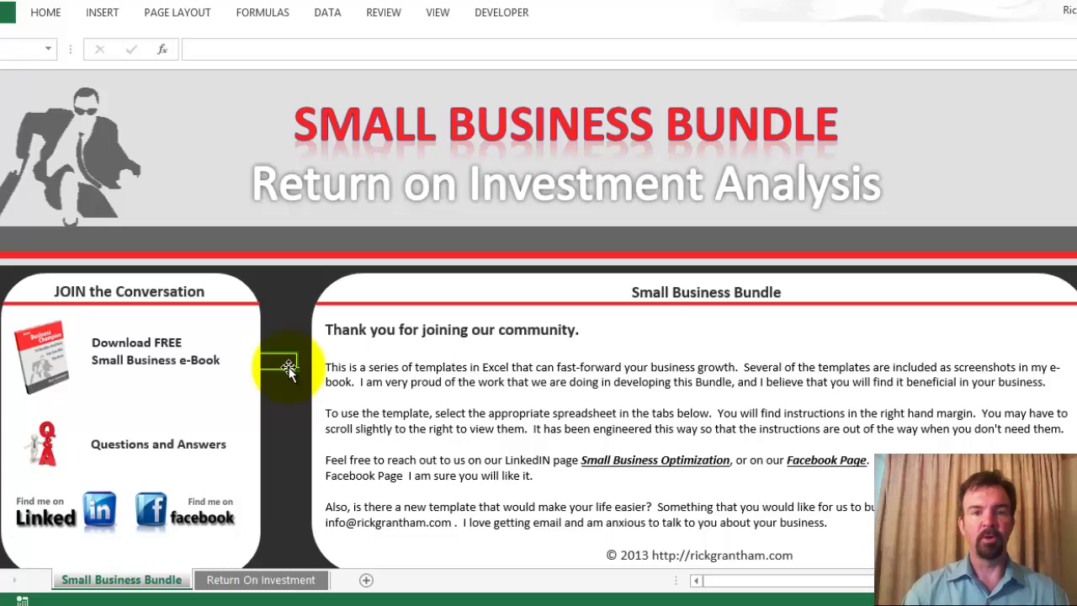
# - Try to edit a blank cell between the two panels on the Small Business Bundle cover sheet
pyautogui.doubleClick(290, 373)
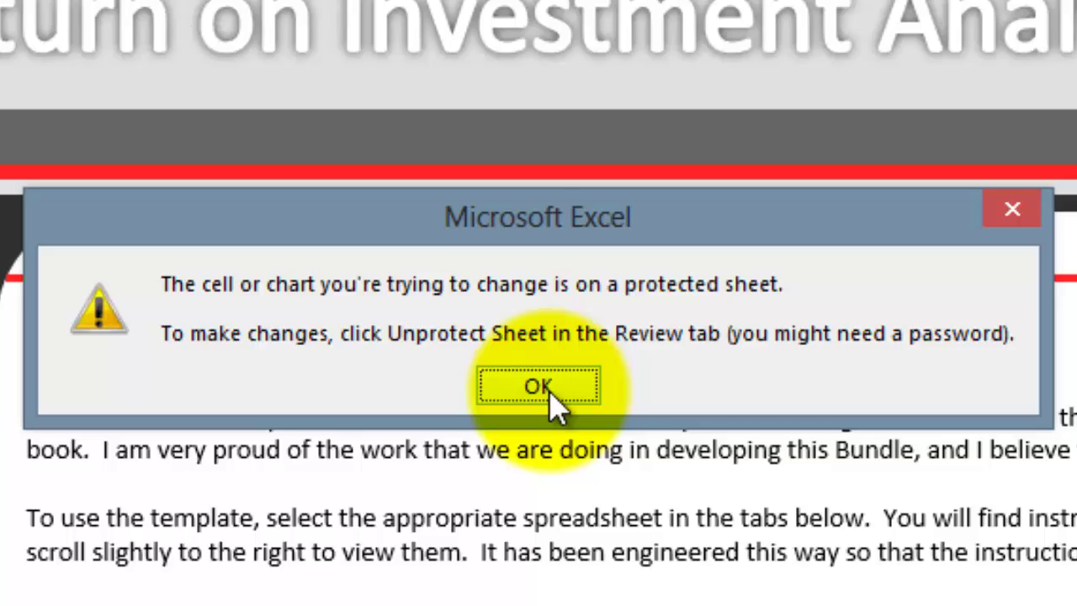
pyautogui.click(548, 388)
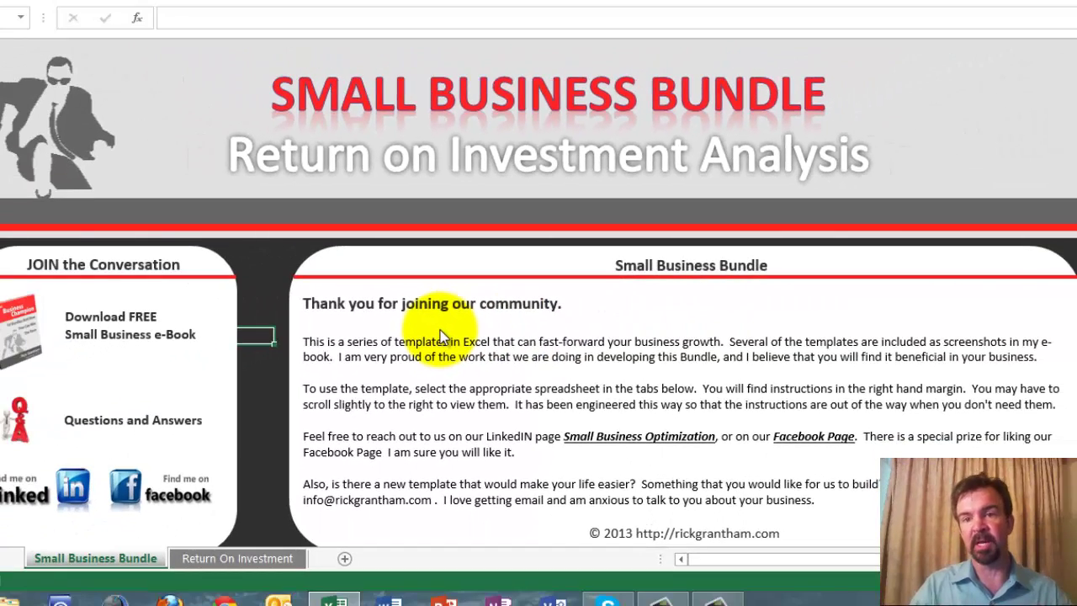
pyautogui.click(261, 437)
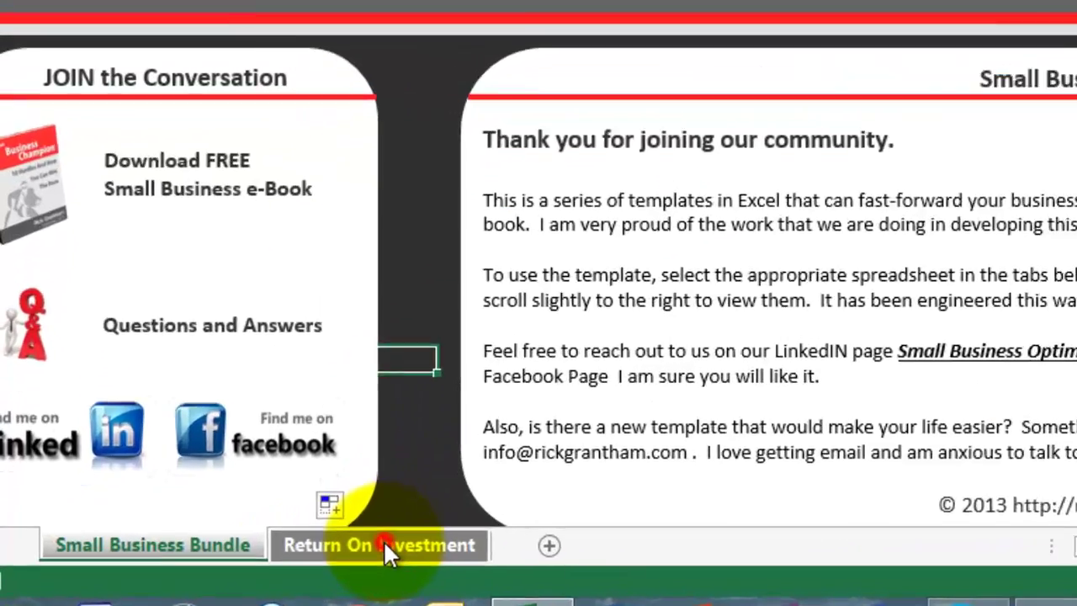
# - Open the Return On Investment sheet and read the instructions box beside the analysis
pyautogui.click(241, 557)
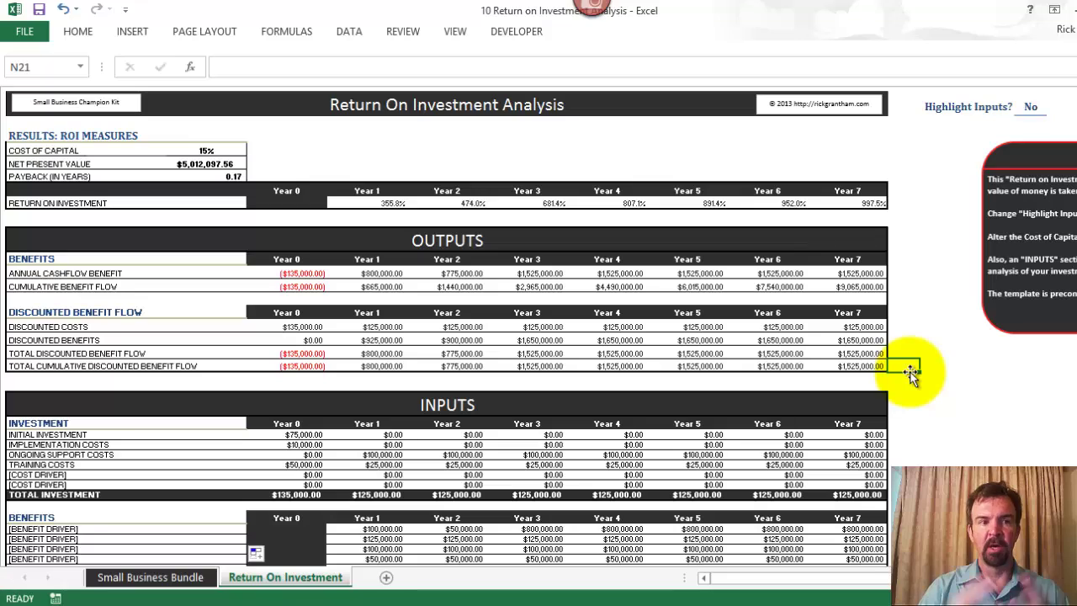
pyautogui.press('Right')
pyautogui.press('Right')
pyautogui.press('Right')
pyautogui.press('Right')
pyautogui.press('Right')
pyautogui.press('Right')
pyautogui.press('Right')
pyautogui.press('Right')
pyautogui.press('Right')
pyautogui.press('Right')
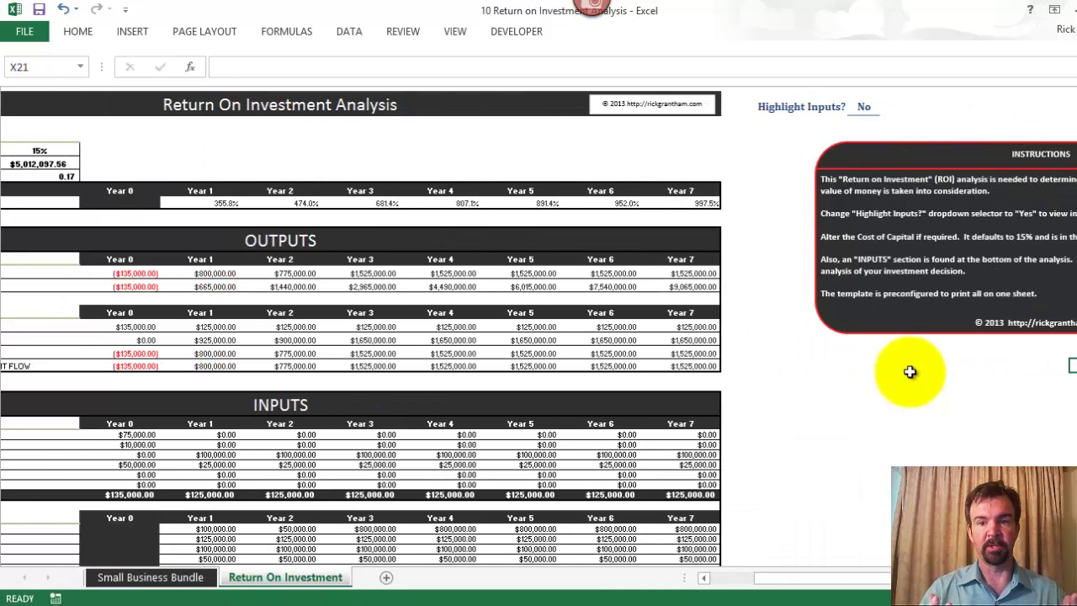
pyautogui.press('Right')
pyautogui.press('Right')
pyautogui.press('Right')
pyautogui.press('Right')
pyautogui.press('Right')
pyautogui.press('Right')
pyautogui.press('Right')
pyautogui.press('Right')
pyautogui.press('Right')
pyautogui.press('Right')
pyautogui.press('Right')
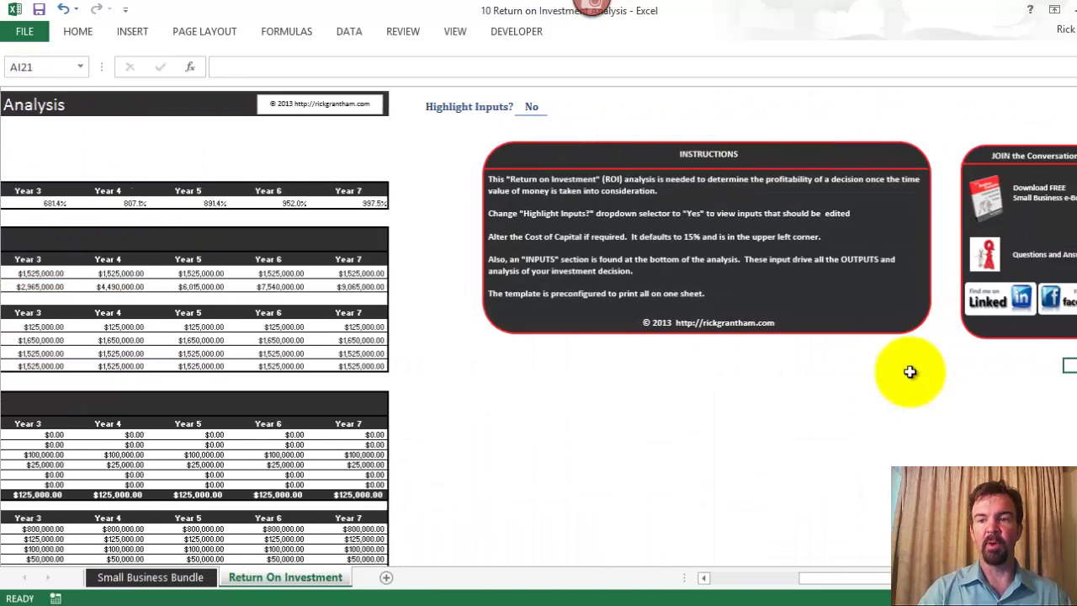
pyautogui.press('Right')
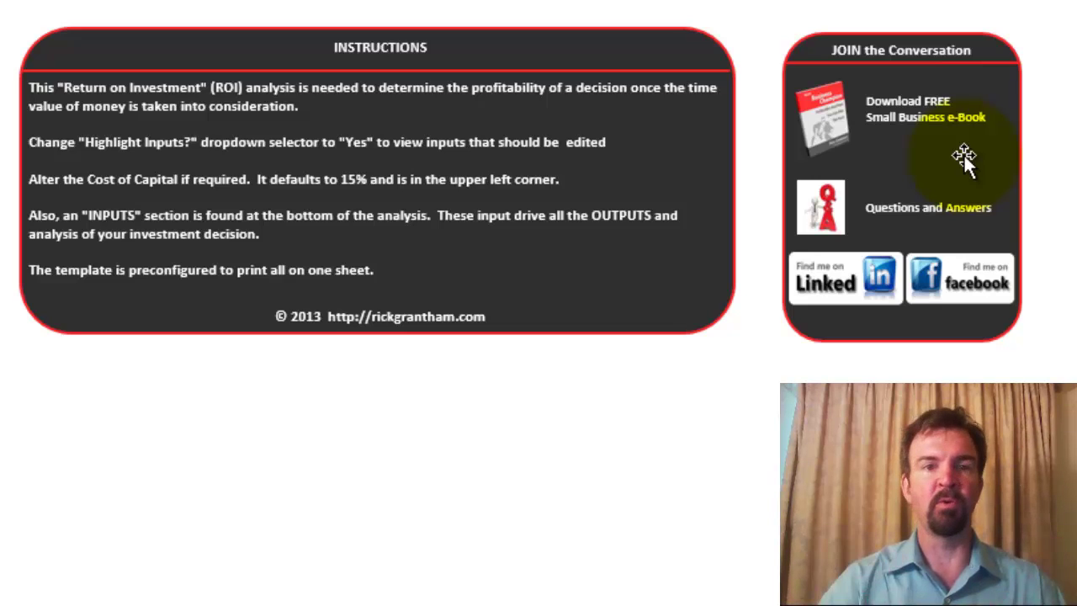
pyautogui.click(373, 145)
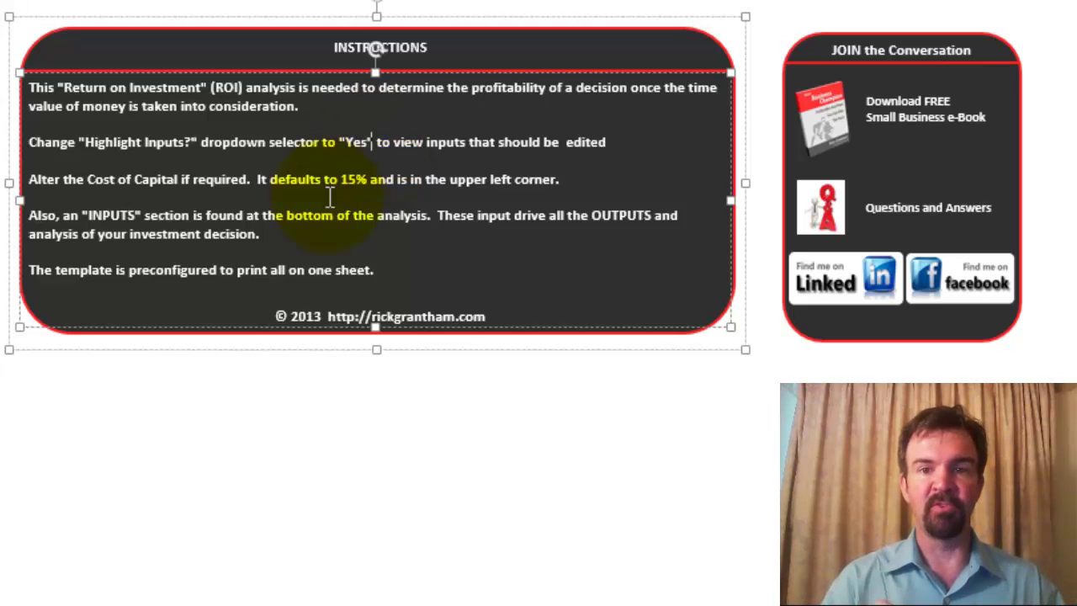
# - Look through the whole analysis from the results and Outputs down to the total benefits in Inputs, and return to the first row
pyautogui.click(124, 422)
pyautogui.press('Left')
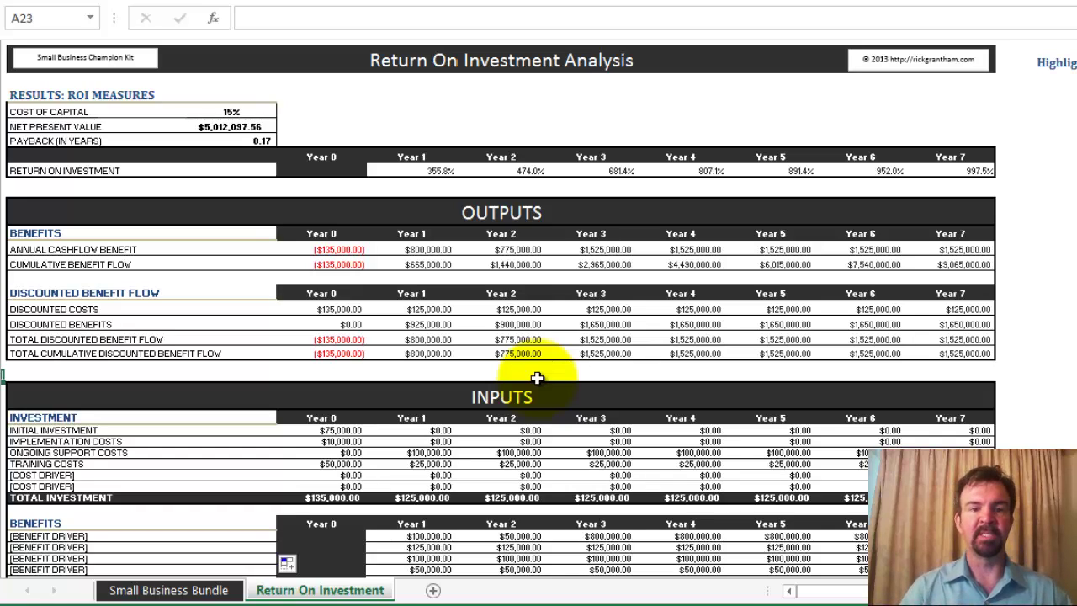
pyautogui.press('Down')
pyautogui.press('Down')
pyautogui.press('Down')
pyautogui.press('Down')
pyautogui.press('Down')
pyautogui.press('Down')
pyautogui.press('Down')
pyautogui.press('Down')
pyautogui.press('Down')
pyautogui.press('Down')
pyautogui.press('Down')
pyautogui.press('Down')
pyautogui.press('Down')
pyautogui.press('Down')
pyautogui.press('Down')
pyautogui.press('Down')
pyautogui.press('Down')
pyautogui.press('Down')
pyautogui.press('Down')
pyautogui.press('Down')
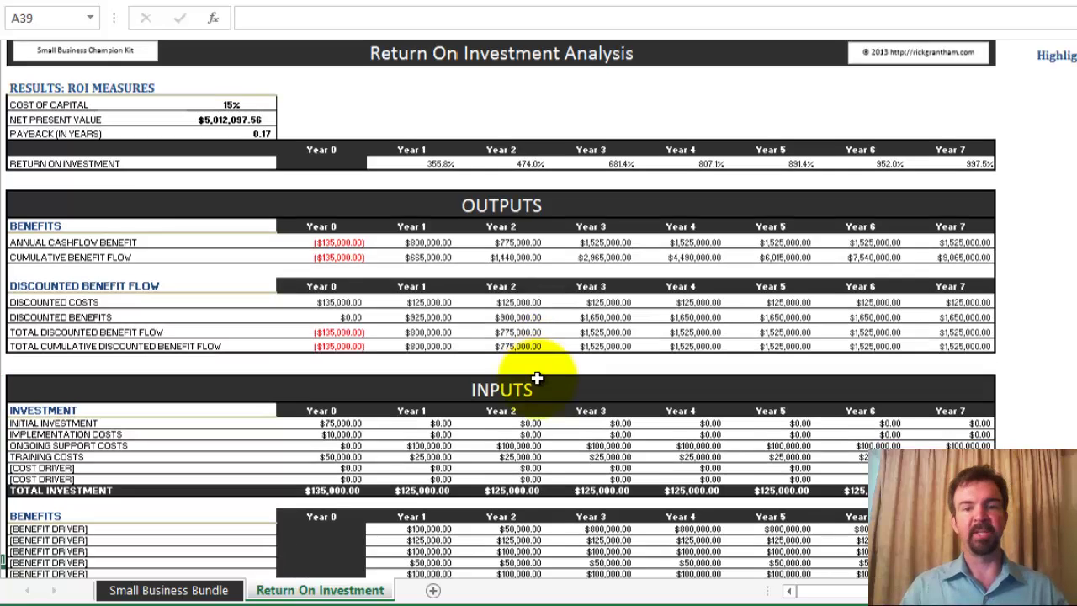
pyautogui.press('Down')
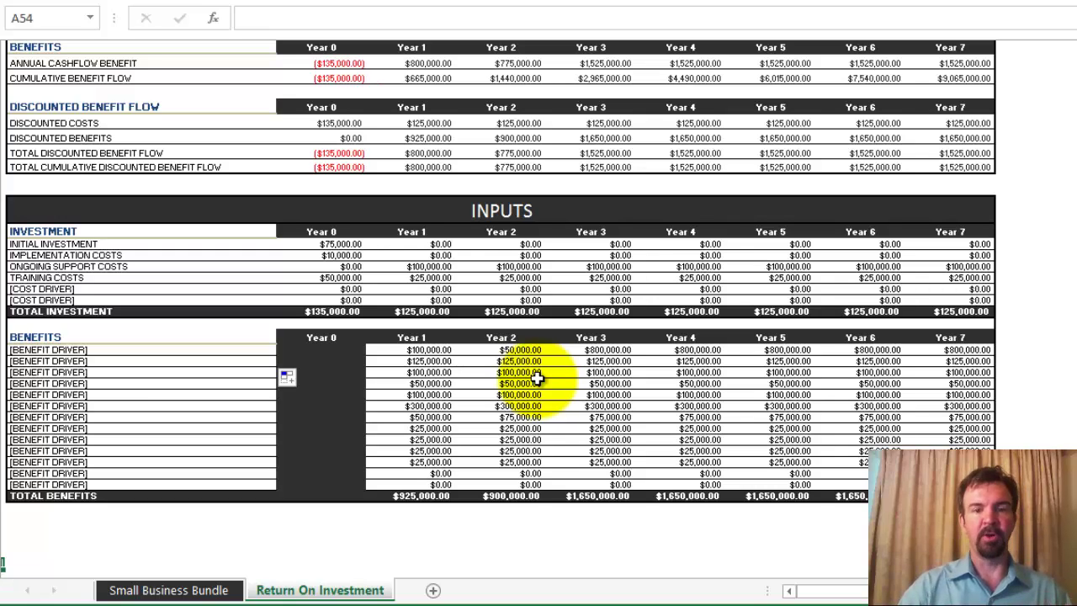
pyautogui.press('Up')
pyautogui.press('Up')
pyautogui.press('Up')
pyautogui.press('Up')
pyautogui.press('Up')
pyautogui.press('Up')
pyautogui.press('Up')
pyautogui.press('Up')
pyautogui.press('Up')
pyautogui.press('Up')
pyautogui.press('Up')
pyautogui.press('Up')
pyautogui.press('Up')
pyautogui.press('Up')
pyautogui.press('Up')
pyautogui.press('Up')
pyautogui.press('Up')
pyautogui.press('Up')
pyautogui.press('Up')
pyautogui.press('Up')
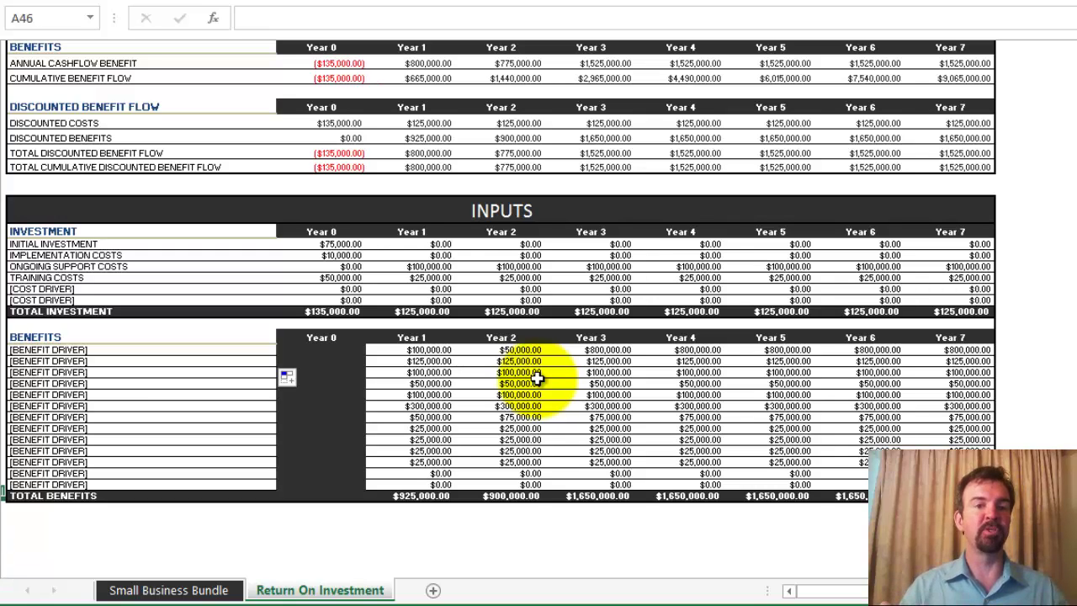
pyautogui.press('Up')
pyautogui.press('Up')
pyautogui.press('Up')
pyautogui.press('Up')
pyautogui.press('Up')
pyautogui.press('Up')
pyautogui.press('Up')
pyautogui.press('Up')
pyautogui.press('Up')
pyautogui.press('Up')
pyautogui.press('Up')
pyautogui.press('Up')
pyautogui.press('Up')
pyautogui.press('Up')
pyautogui.press('Up')
pyautogui.press('Up')
pyautogui.press('Up')
pyautogui.press('Up')
pyautogui.press('Up')
pyautogui.press('Up')
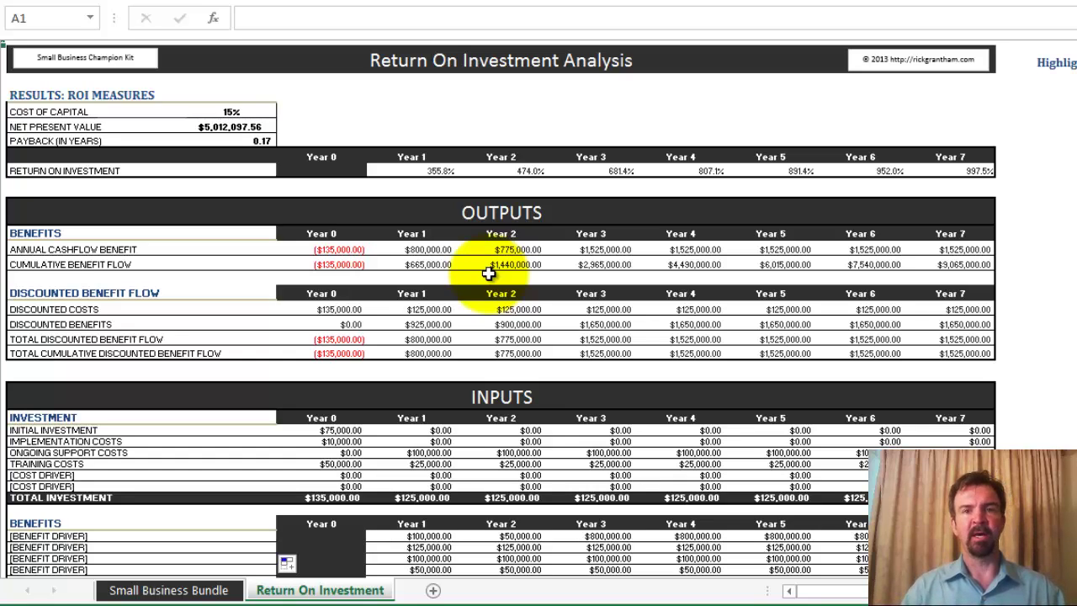
# - Examine the ROI measures: the Year 1 return on investment, the net present value and the payback in years
pyautogui.click(515, 185)
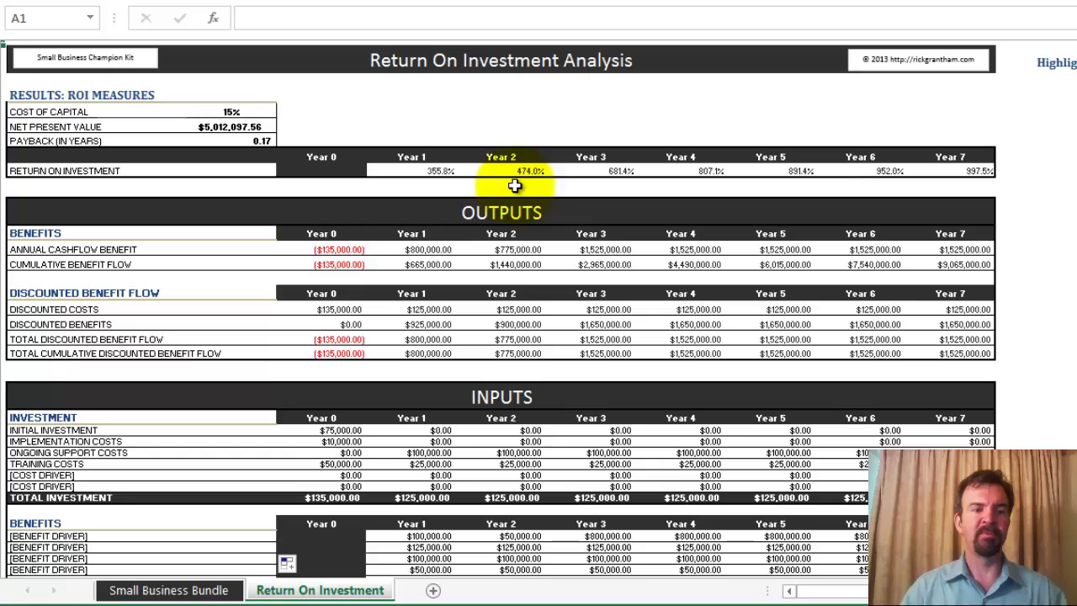
pyautogui.click(483, 112)
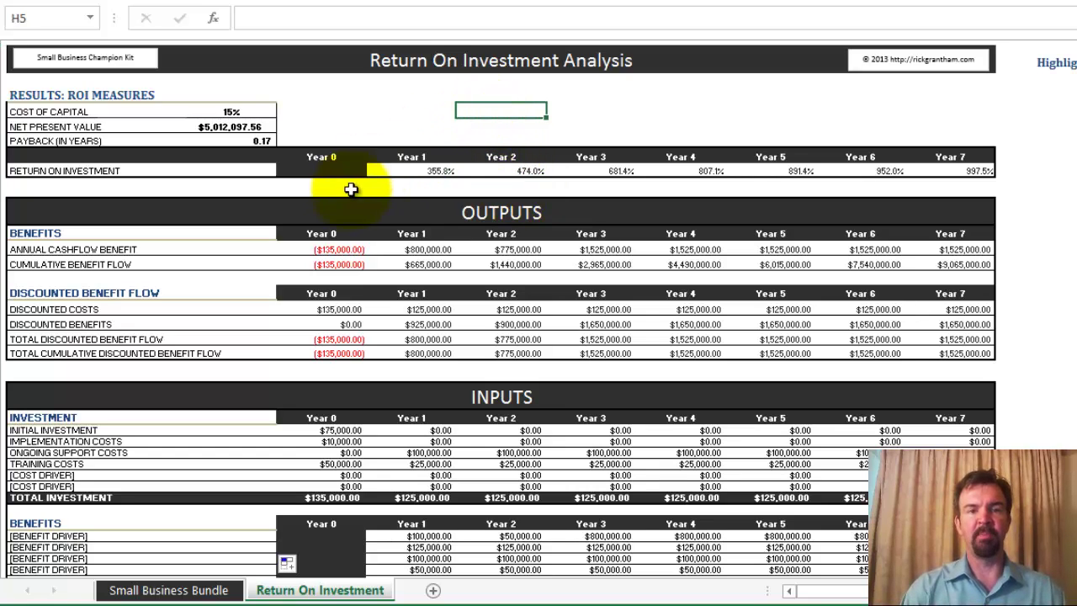
pyautogui.click(395, 171)
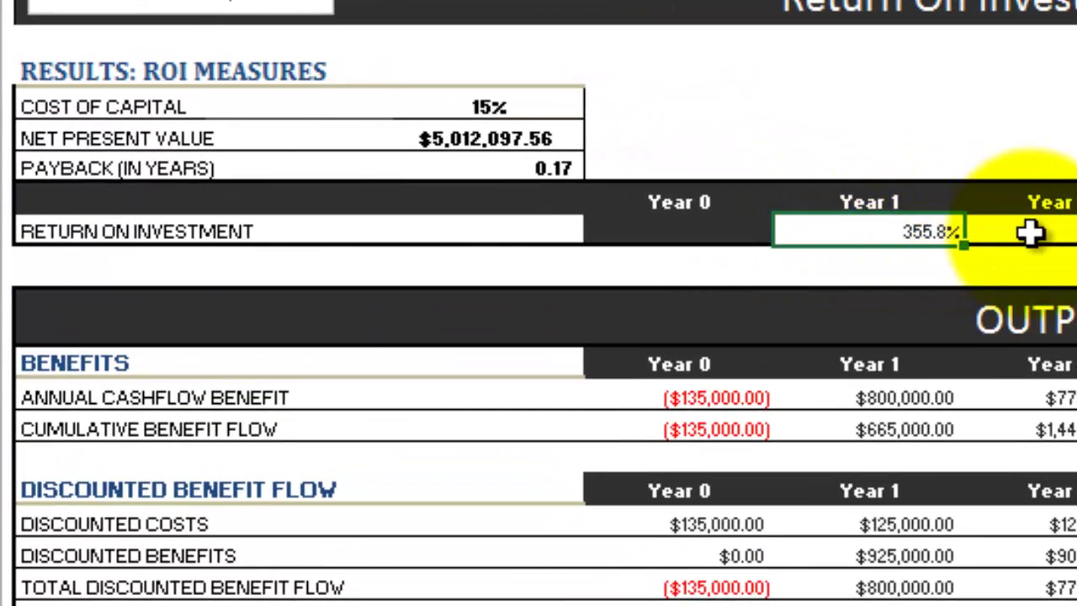
pyautogui.click(906, 216)
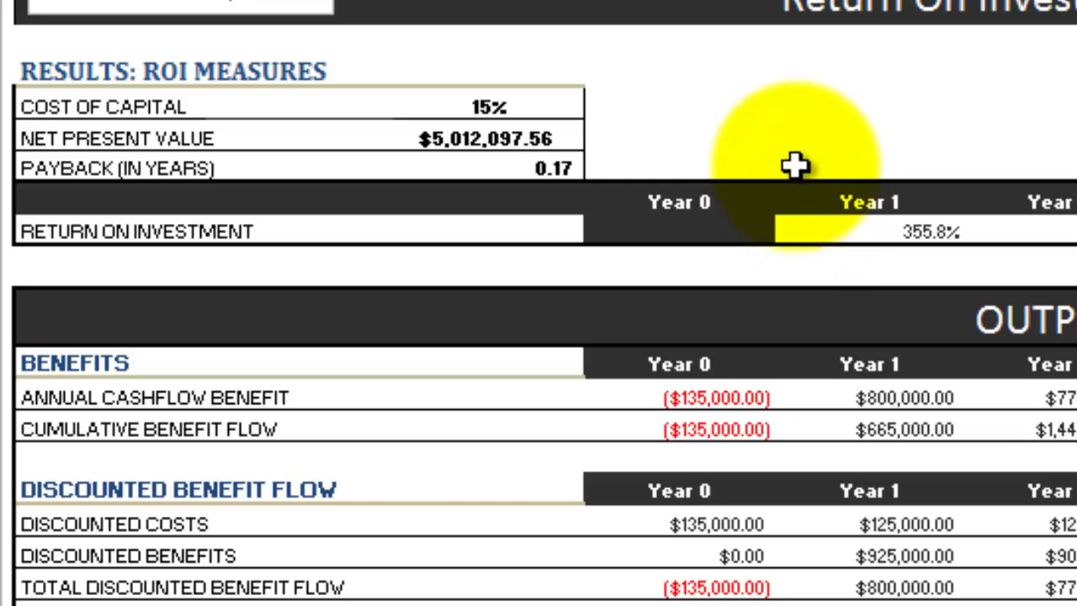
pyautogui.click(761, 139)
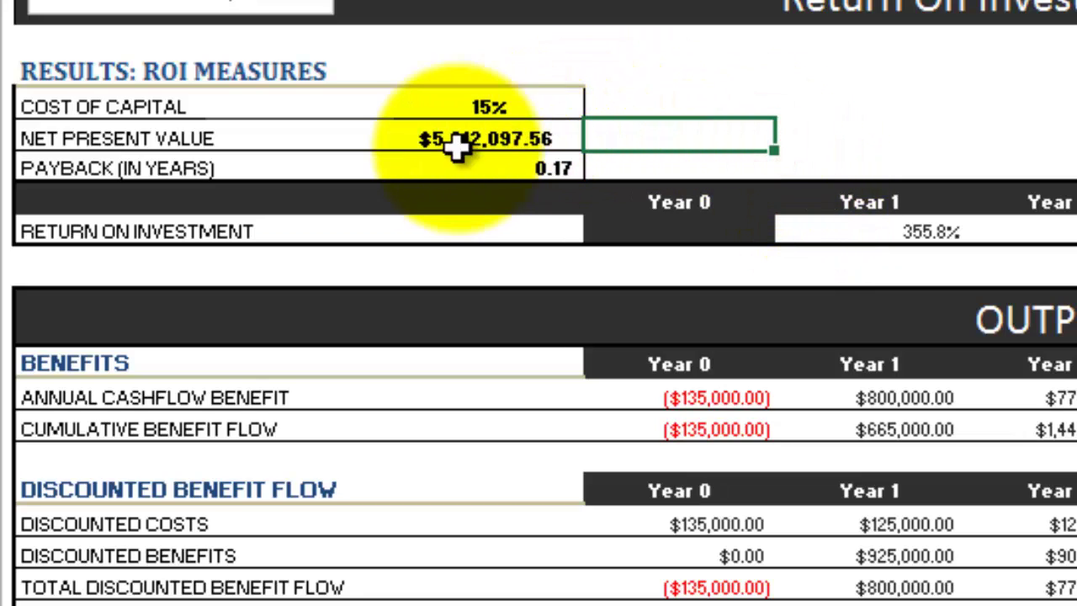
pyautogui.click(426, 138)
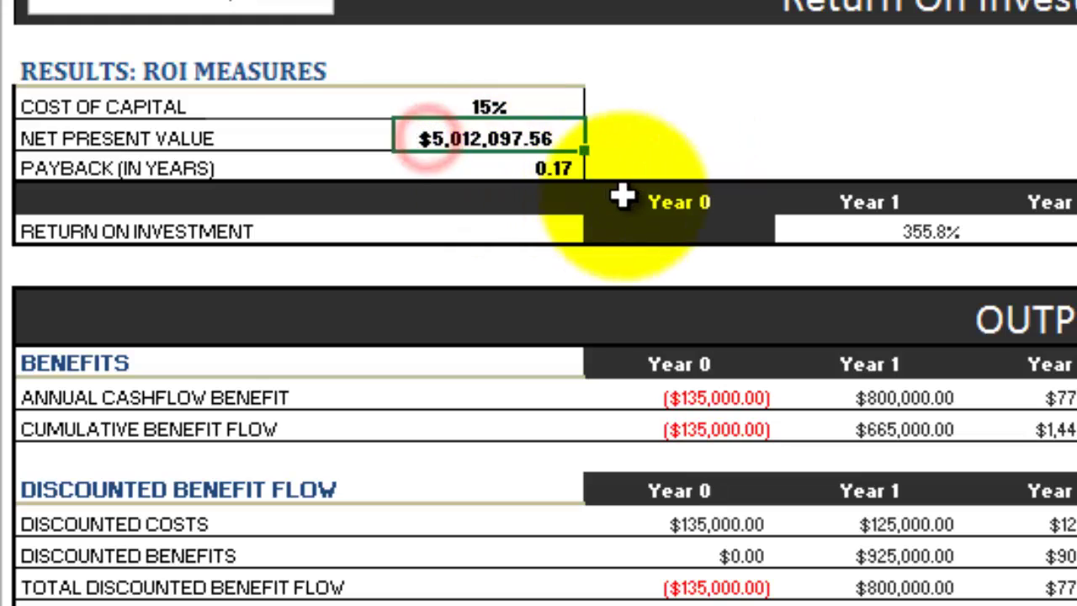
pyautogui.click(503, 169)
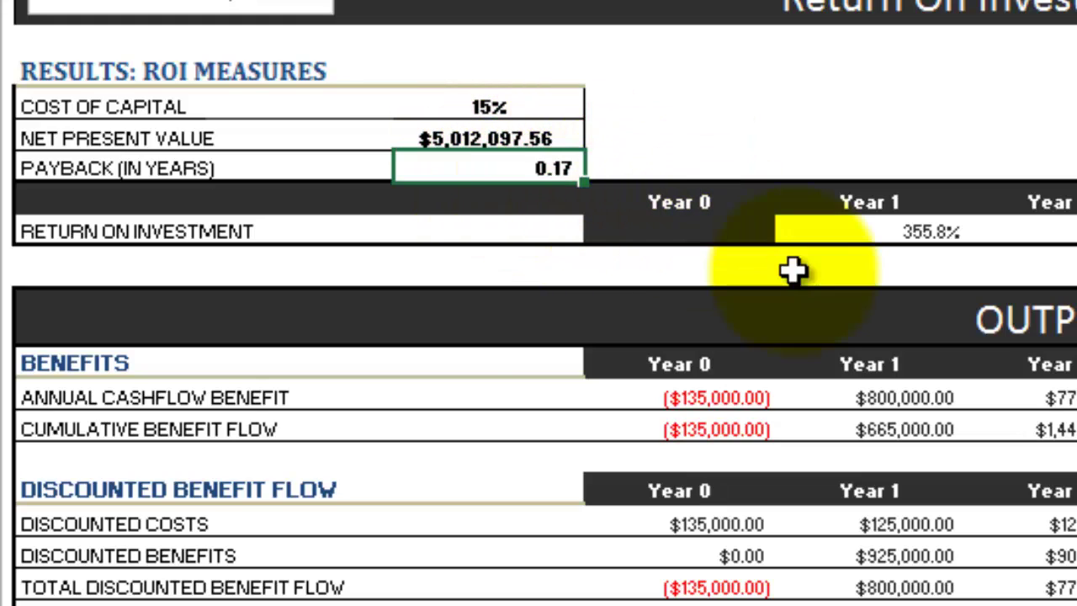
pyautogui.click(697, 160)
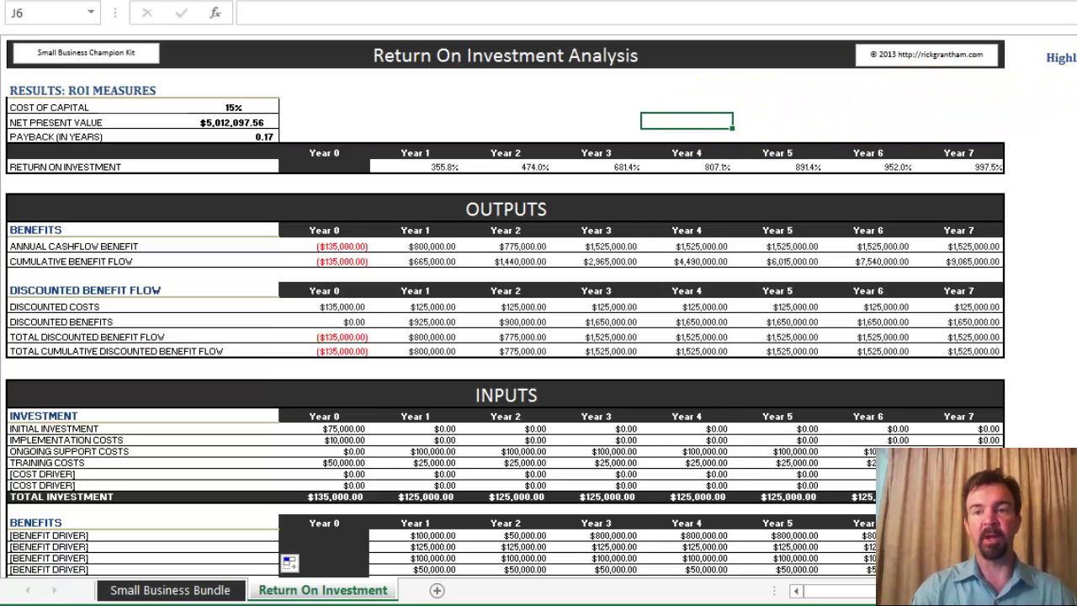
# - Set the Highlight Inputs? option to Yes
pyautogui.click(1064, 63)
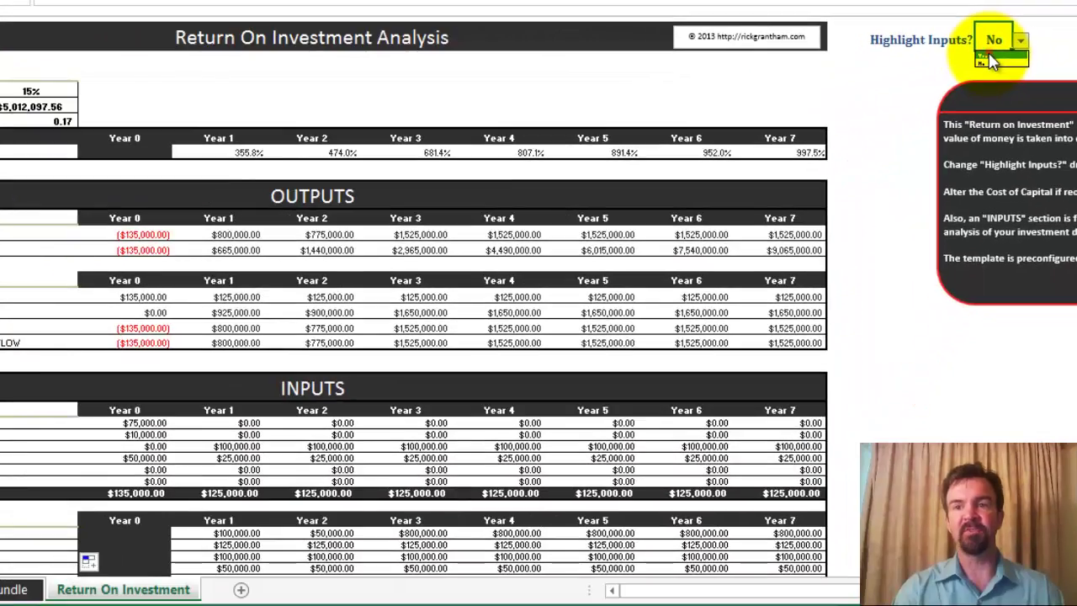
pyautogui.click(875, 126)
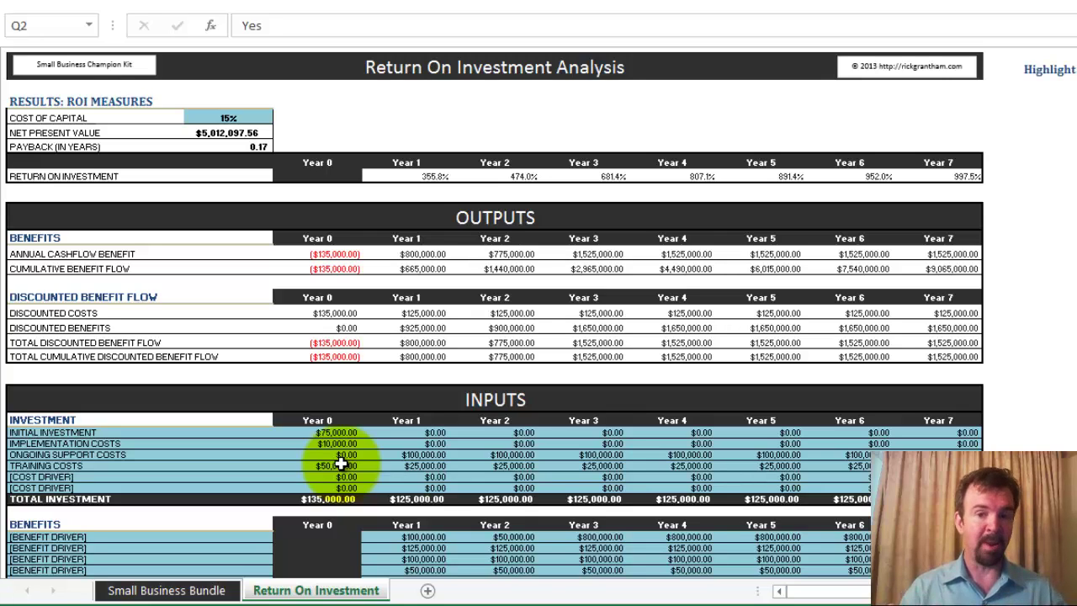
# - Rename the first benefit driver in the Benefits table of the Inputs section as Increased Income
pyautogui.click(1023, 402)
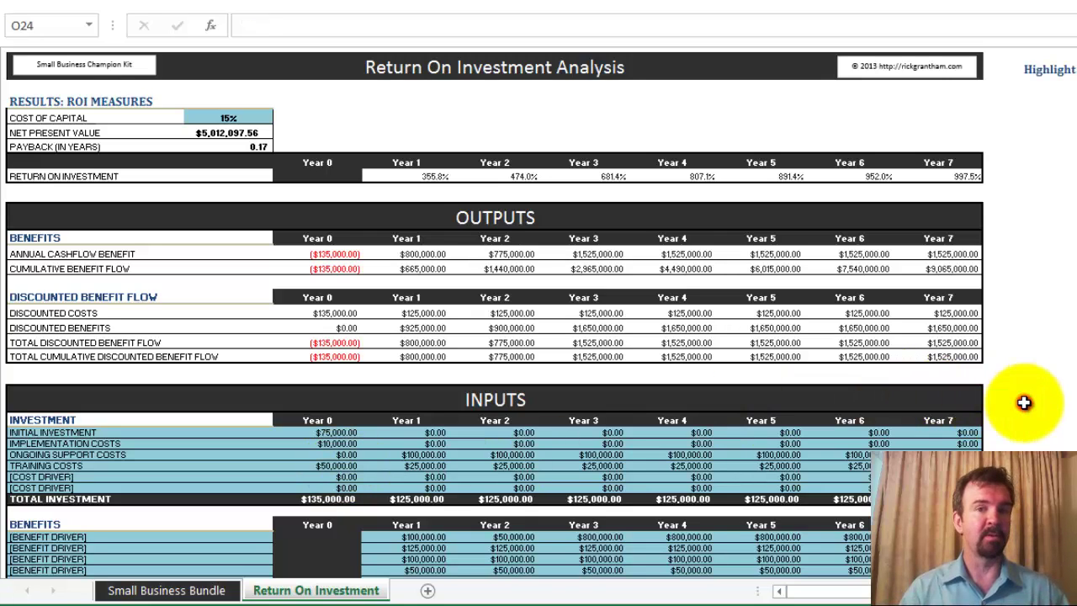
pyautogui.press('Down')
pyautogui.press('Down')
pyautogui.press('Down')
pyautogui.press('Down')
pyautogui.press('Down')
pyautogui.press('Down')
pyautogui.press('Down')
pyautogui.press('Down')
pyautogui.press('Down')
pyautogui.press('Down')
pyautogui.press('Down')
pyautogui.press('Down')
pyautogui.press('Down')
pyautogui.press('Down')
pyautogui.press('Down')
pyautogui.press('Down')
pyautogui.press('Down')
pyautogui.press('Down')
pyautogui.press('Down')
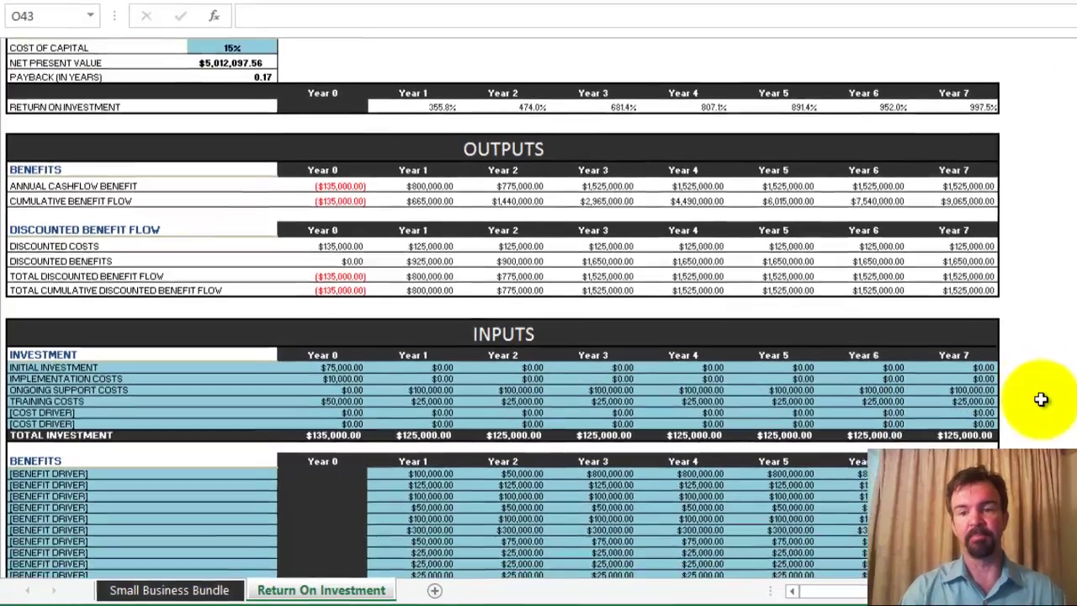
pyautogui.press('Down')
pyautogui.press('Down')
pyautogui.press('Down')
pyautogui.press('Down')
pyautogui.press('Down')
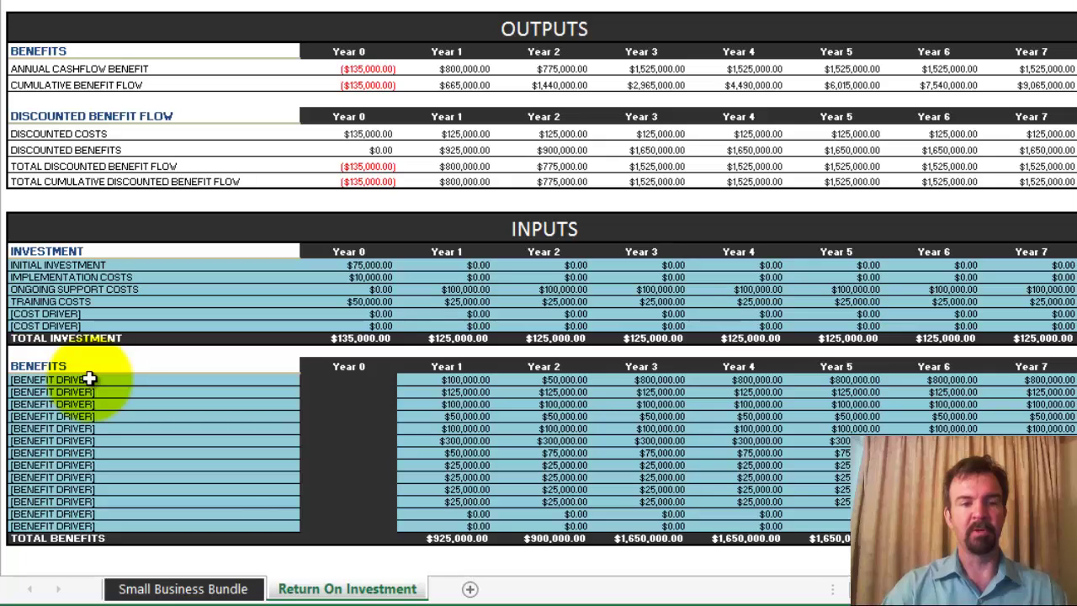
pyautogui.click(88, 404)
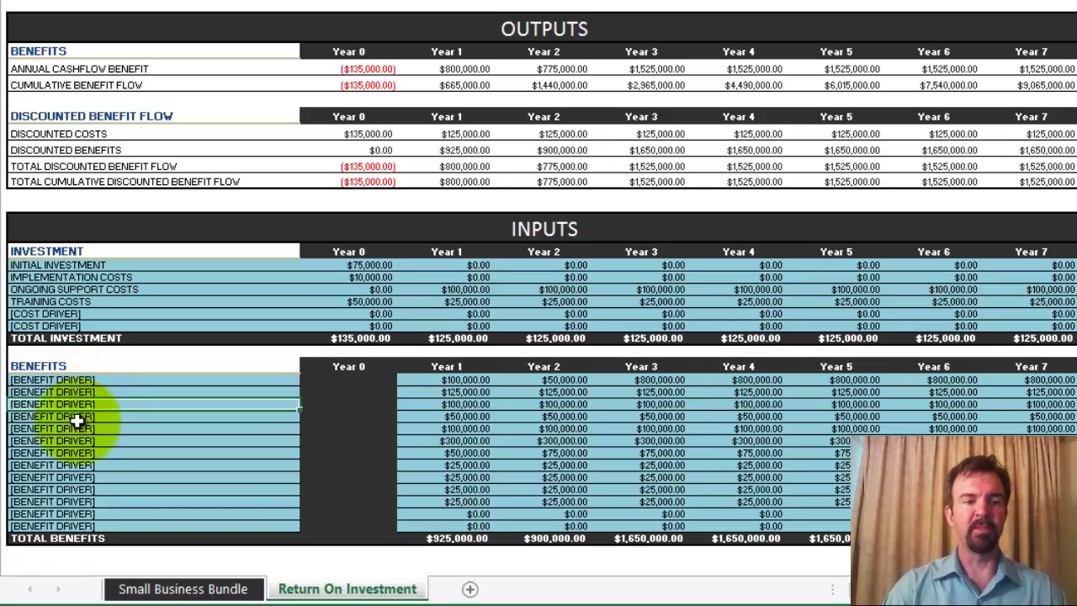
pyautogui.click(78, 418)
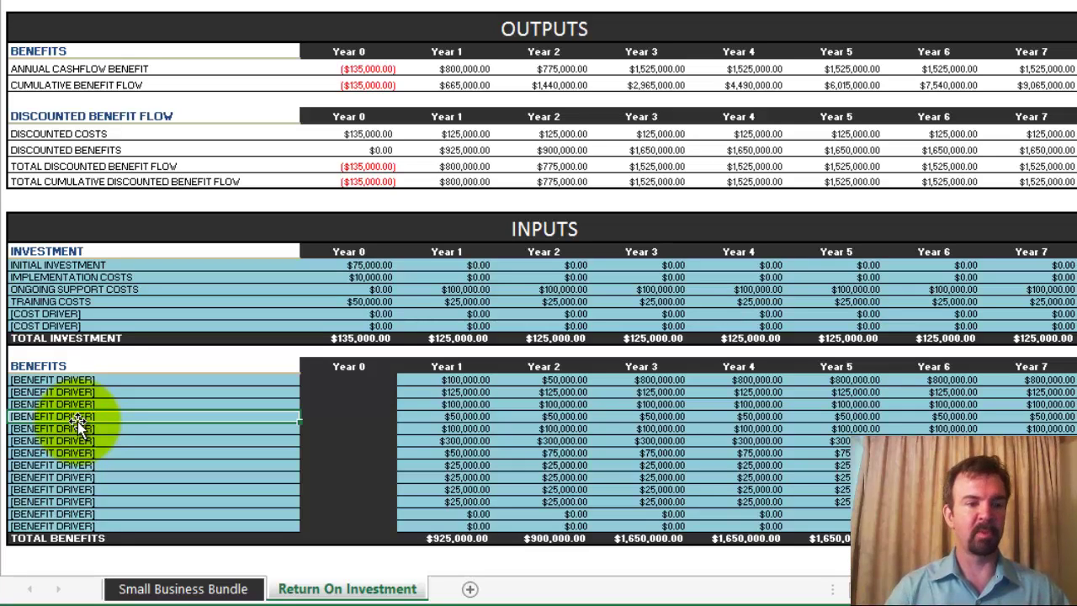
pyautogui.press('Up')
pyautogui.press('Up')
pyautogui.press('Up')
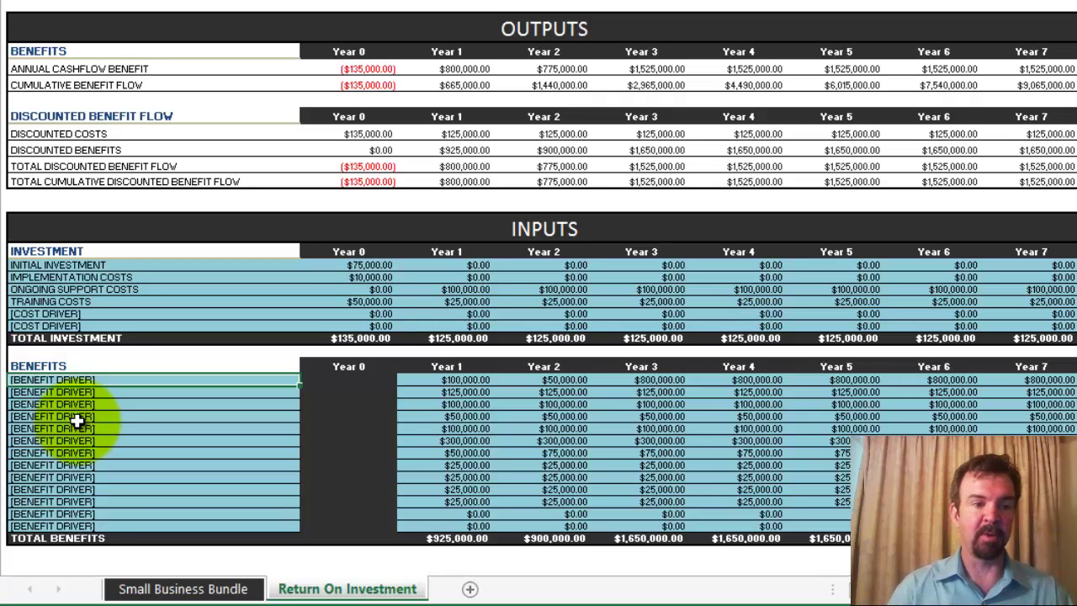
pyautogui.write('Inc')
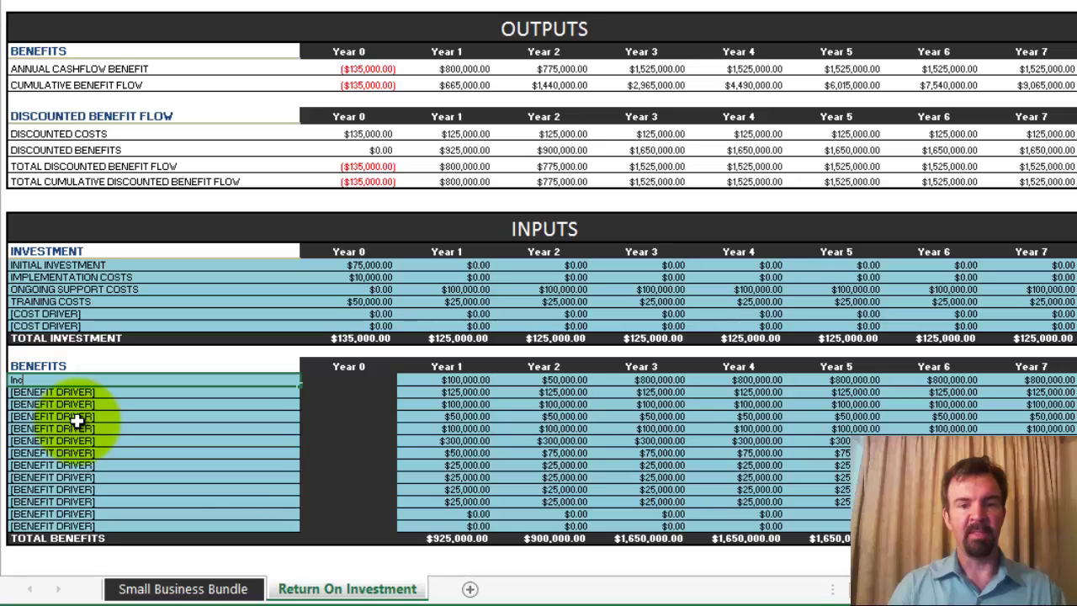
pyautogui.write('reased')
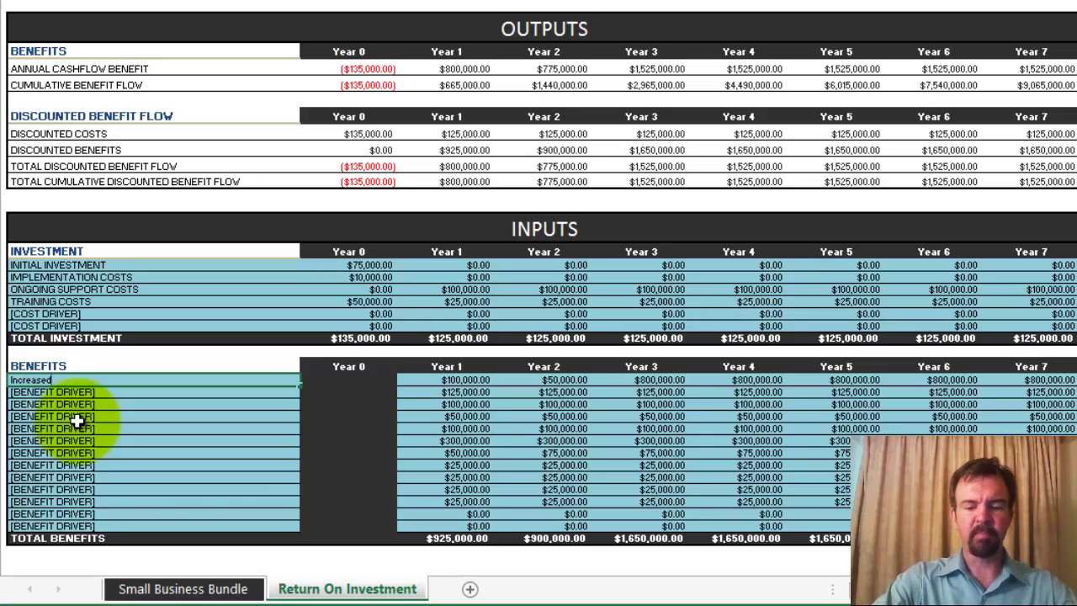
pyautogui.write(' Income')
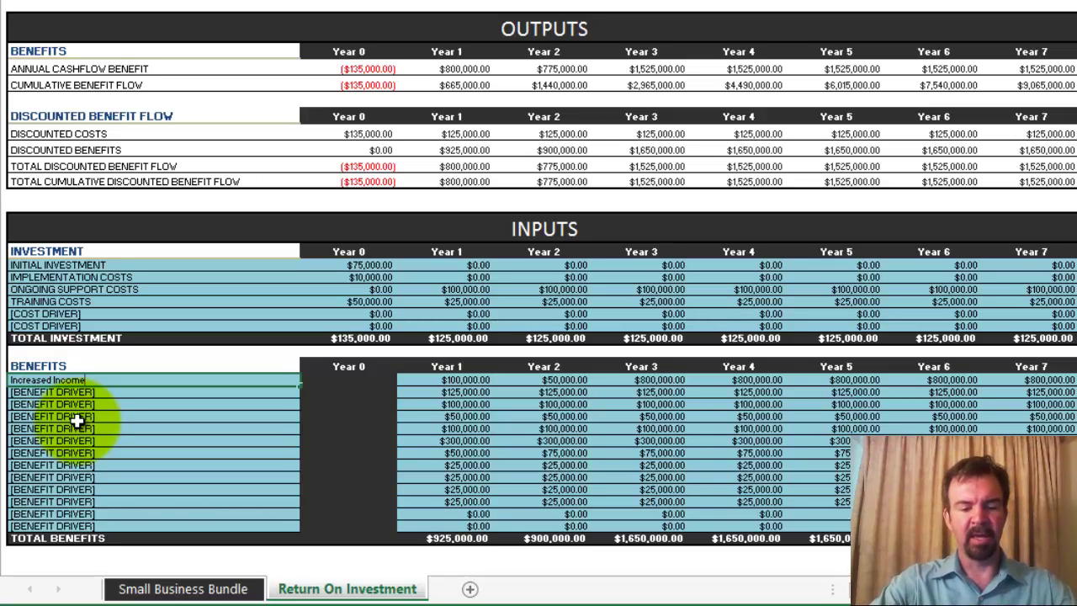
pyautogui.press('Tab')
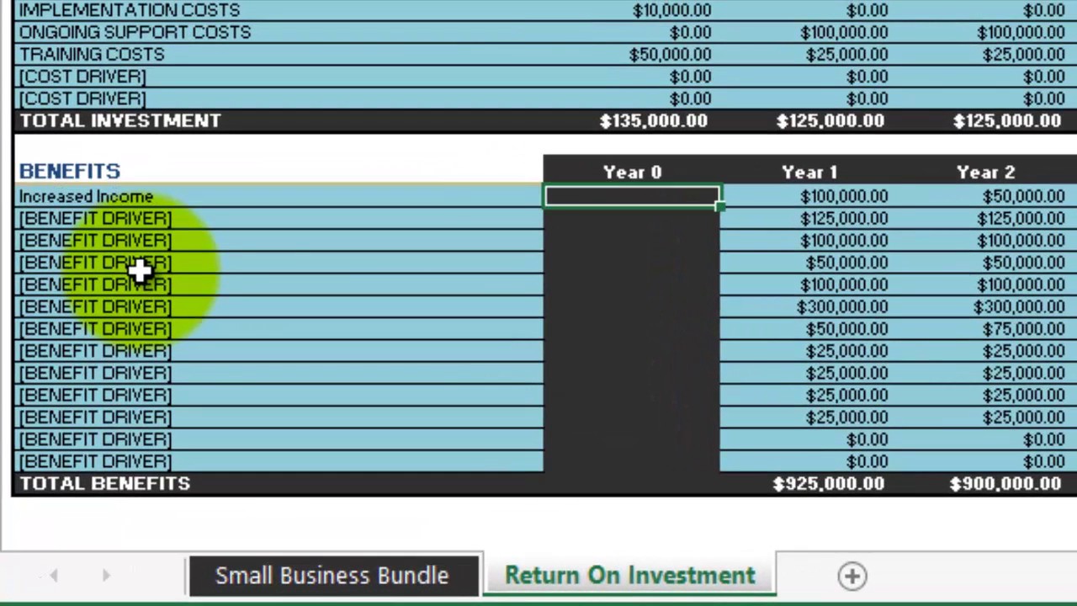
# - Enter the Increased Income benefit as 5000 for Year 1, 7000 for Year 2 and 8000 for Year 3
pyautogui.press('Tab')
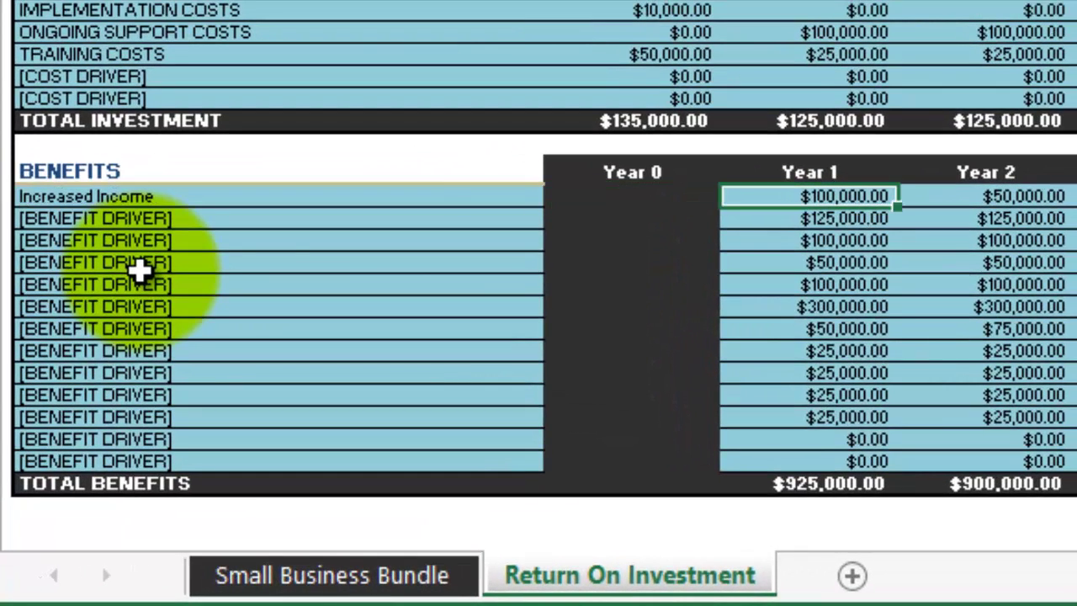
pyautogui.write('5000')
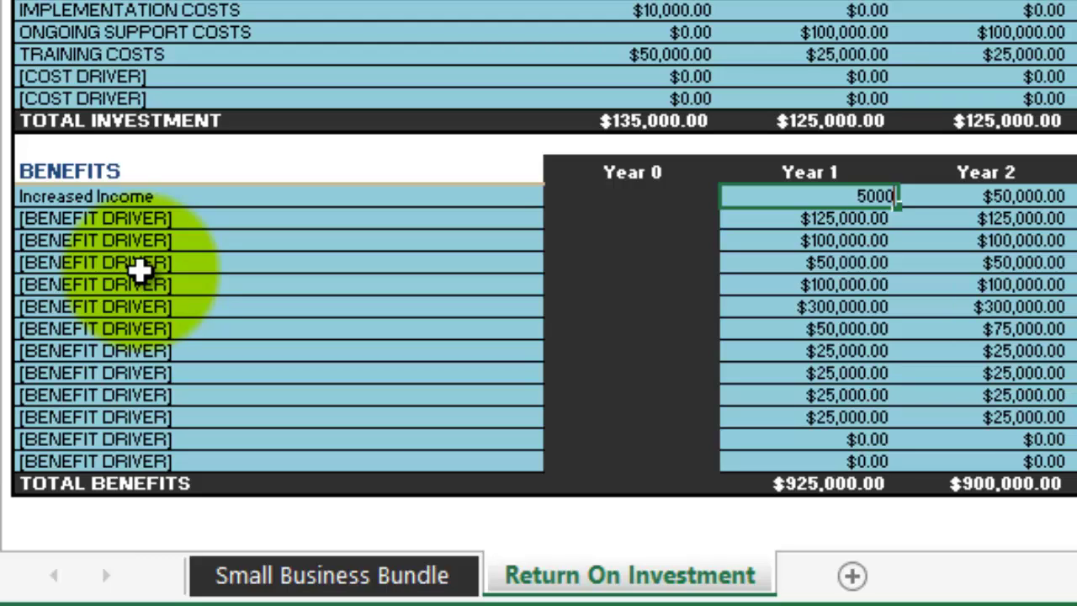
pyautogui.press('Return')
pyautogui.press('Up')
pyautogui.press('Tab')
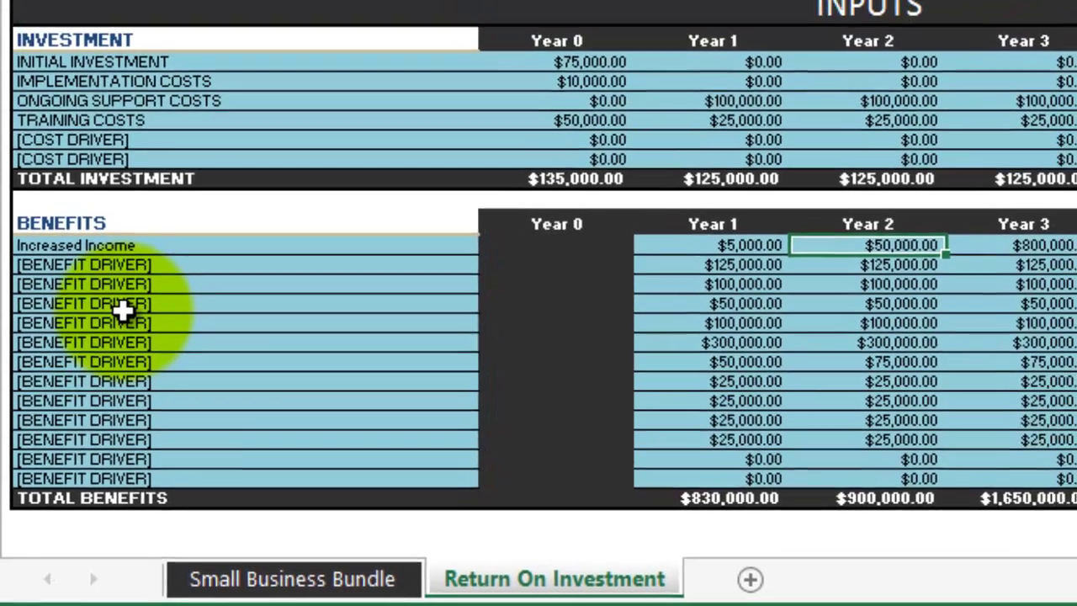
pyautogui.write('7000')
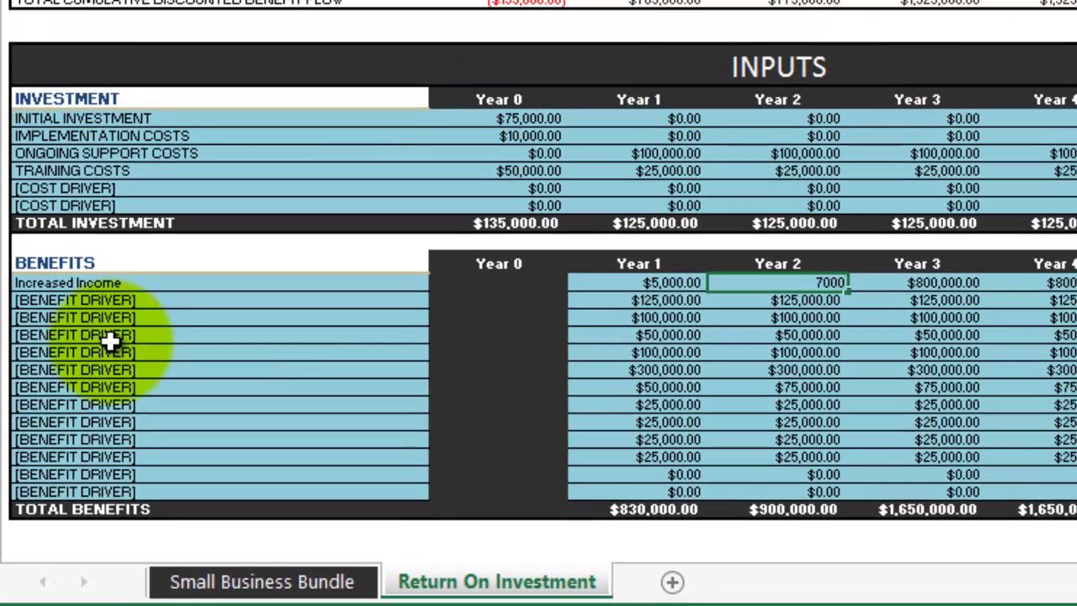
pyautogui.press('Tab')
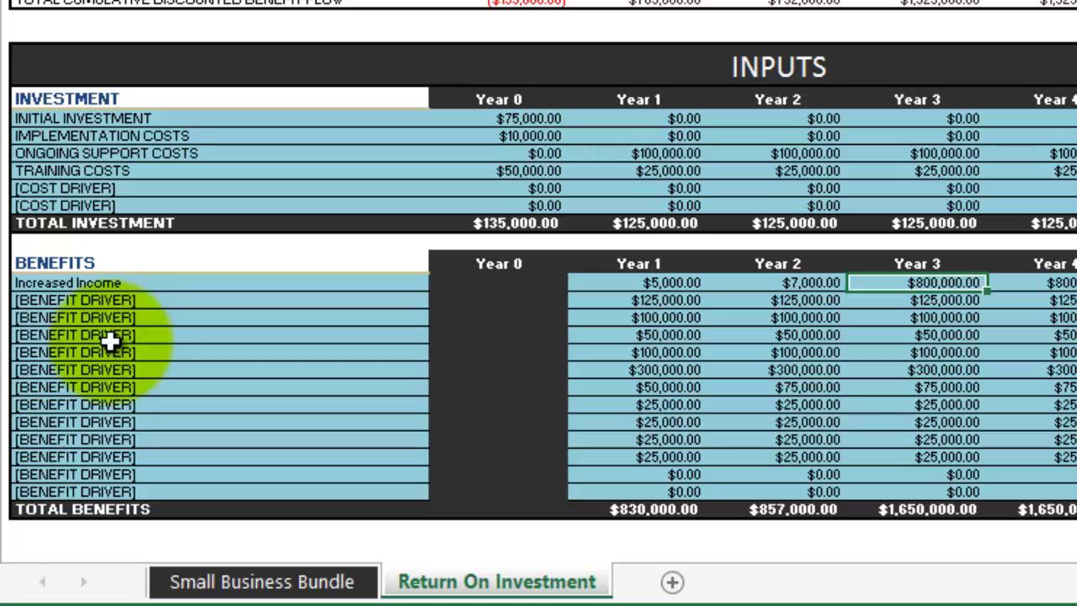
pyautogui.write('8000')
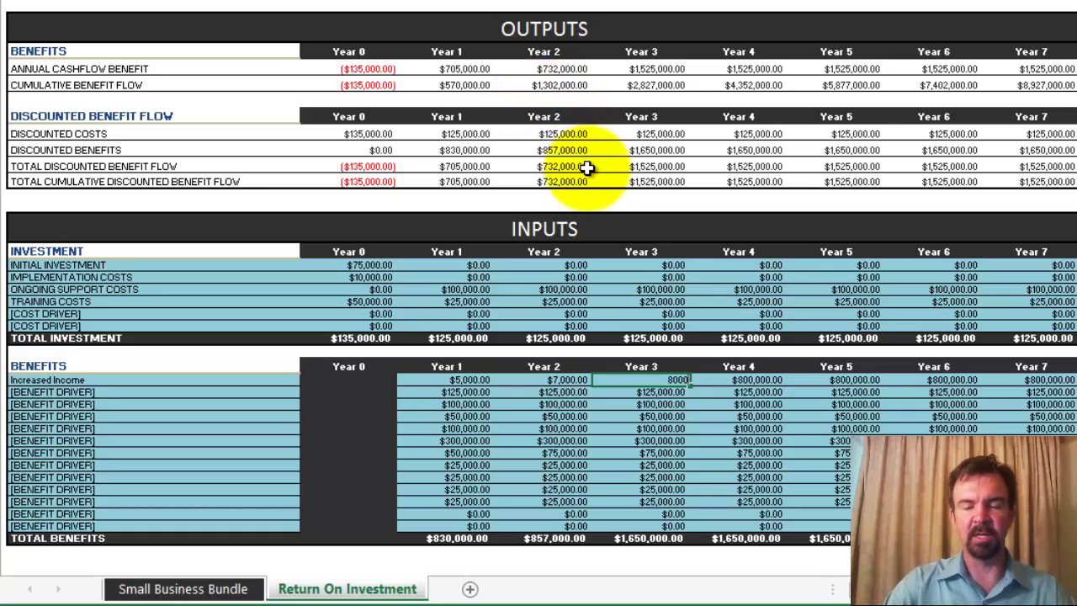
pyautogui.press('Return')
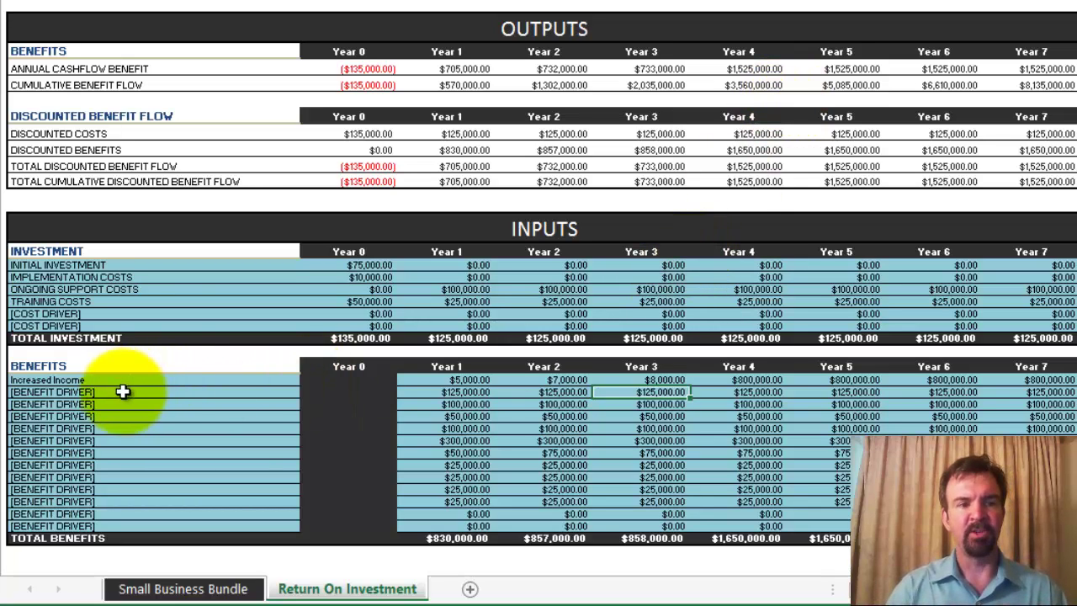
# - Examine the benefit driver names and their yearly amounts, and compare the Year 0 investment costs with the Year 0 and Year 1 benefits
pyautogui.moveTo(120, 394); pyautogui.dragTo(115, 515)
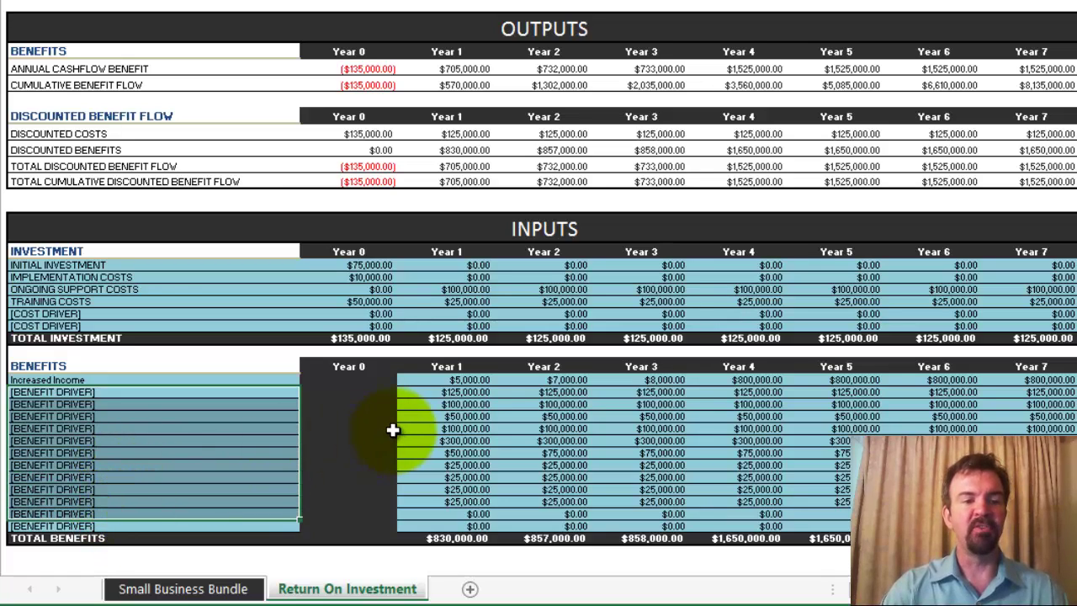
pyautogui.click(448, 414)
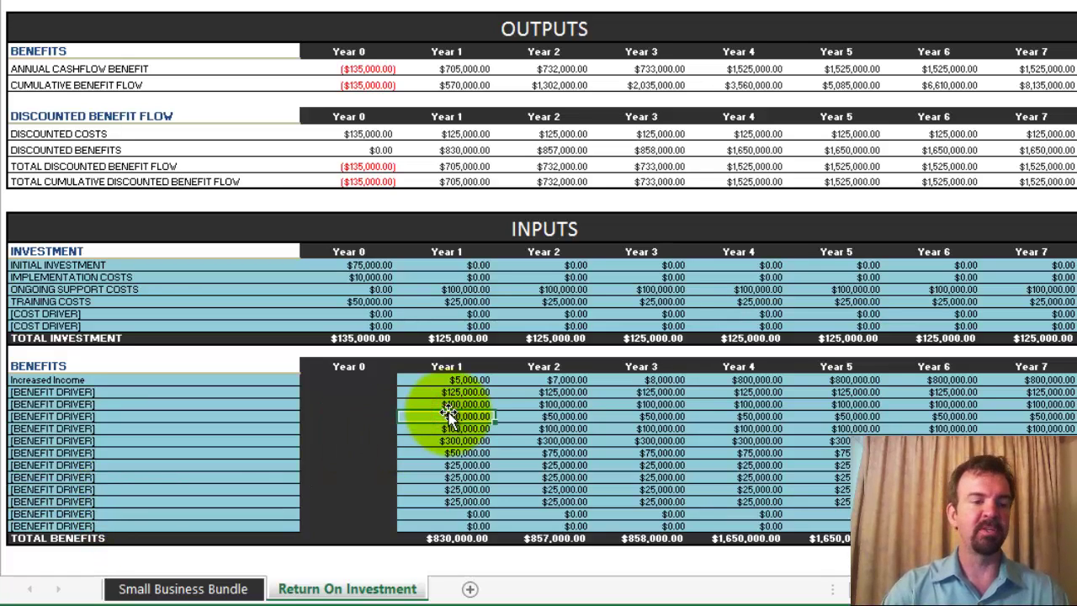
pyautogui.moveTo(447, 381); pyautogui.dragTo(1034, 525)
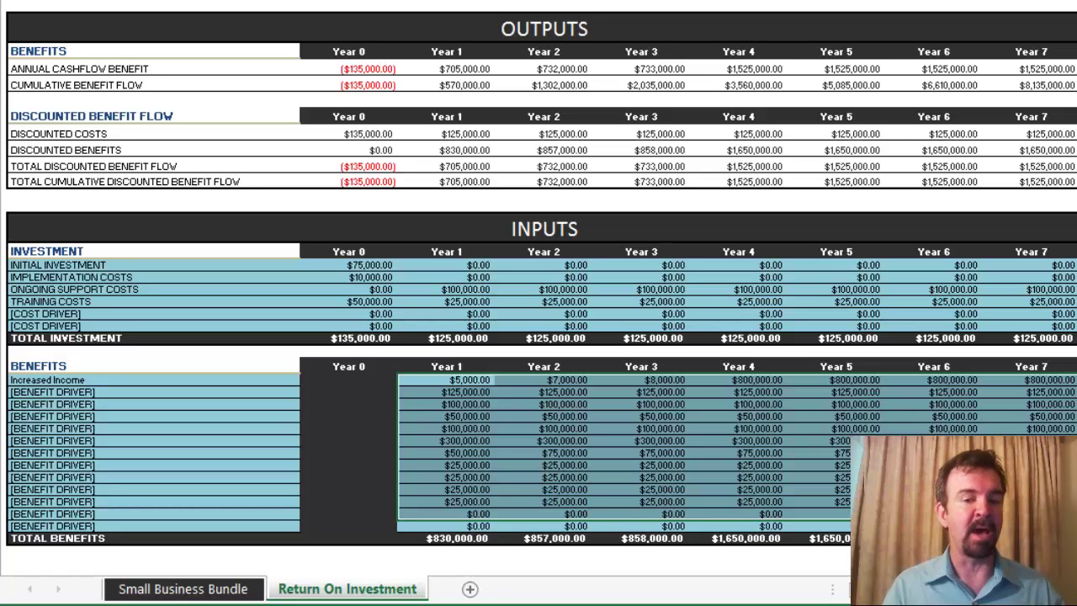
pyautogui.click(446, 351)
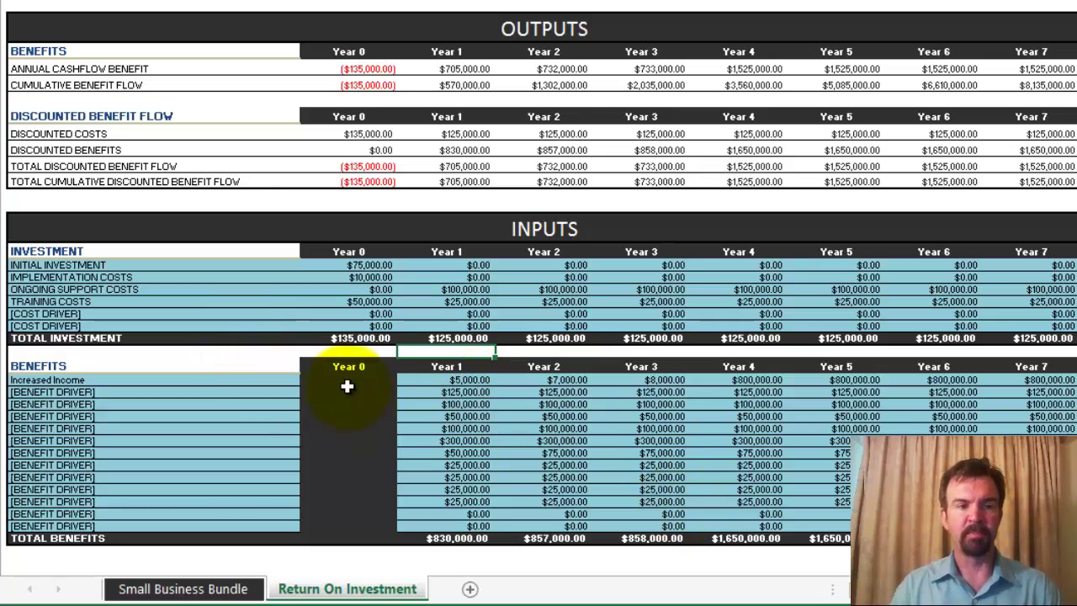
pyautogui.moveTo(347, 381); pyautogui.dragTo(352, 477)
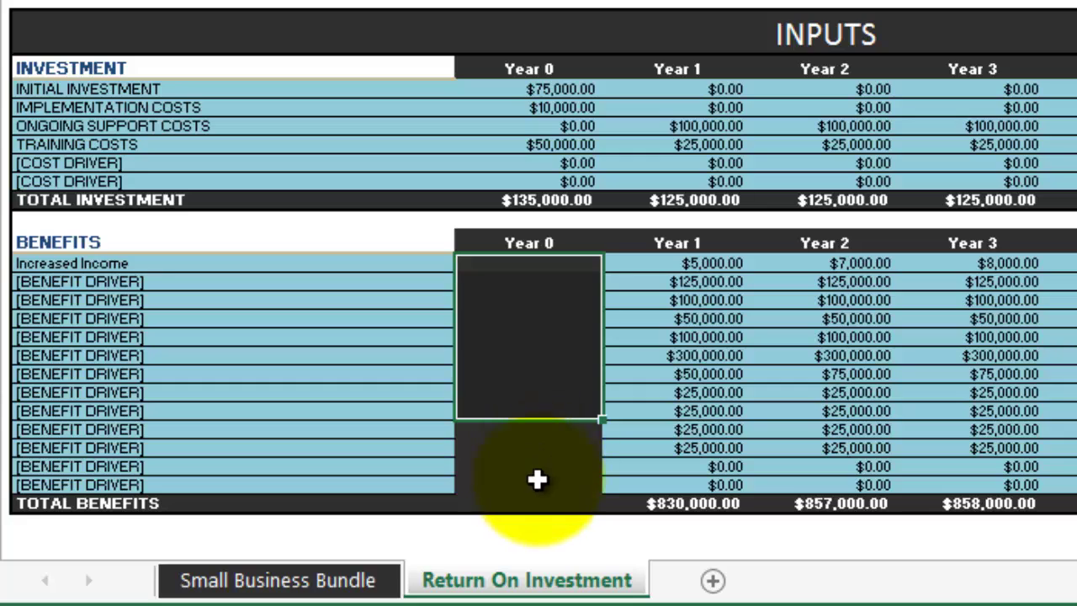
pyautogui.moveTo(537, 480); pyautogui.dragTo(537, 481)
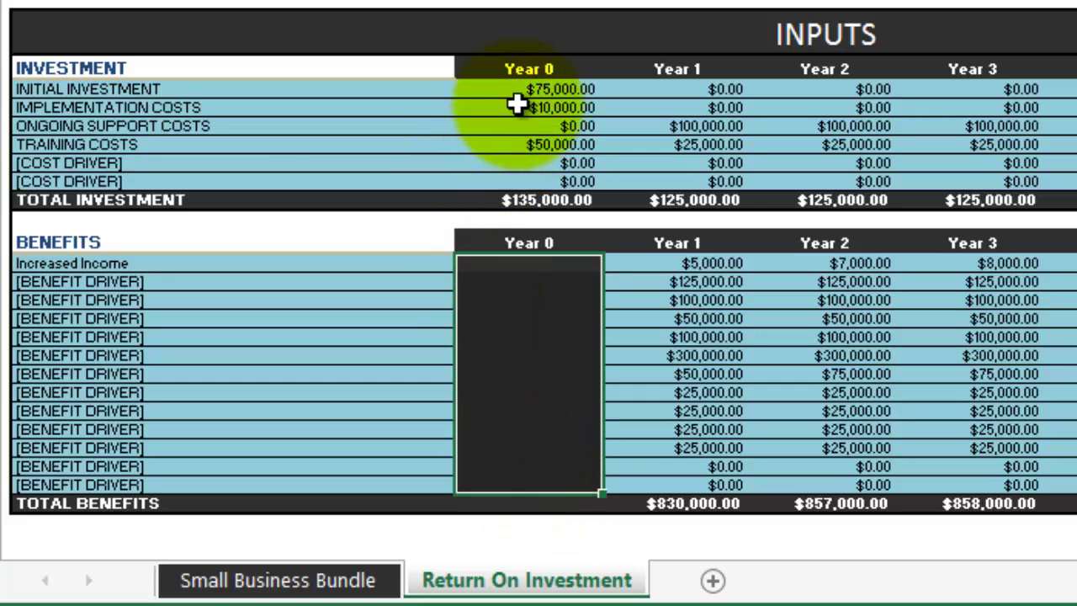
pyautogui.moveTo(534, 96); pyautogui.dragTo(529, 186)
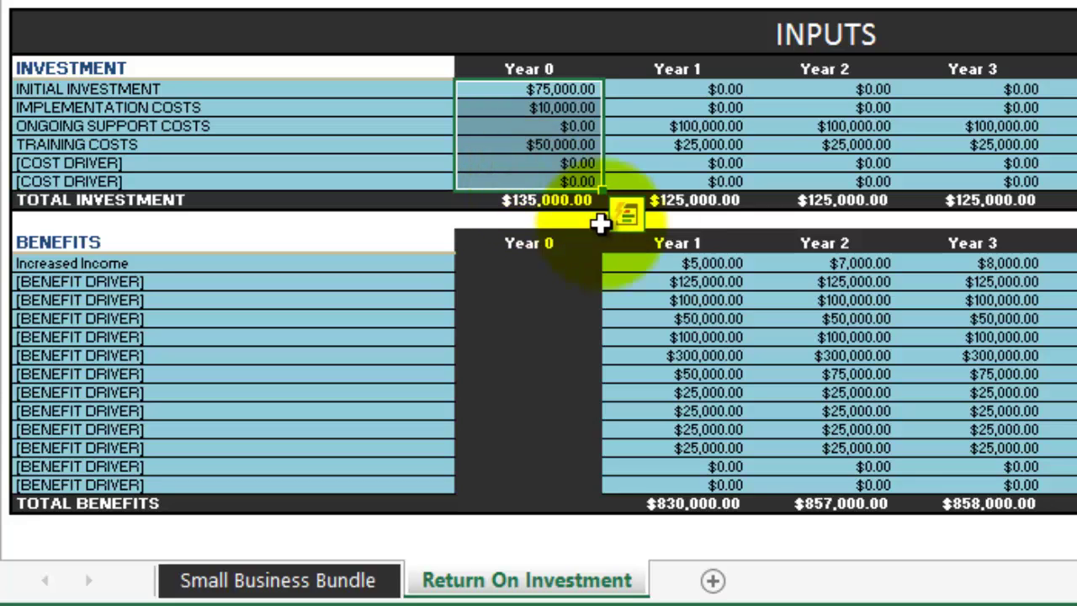
pyautogui.click(678, 243)
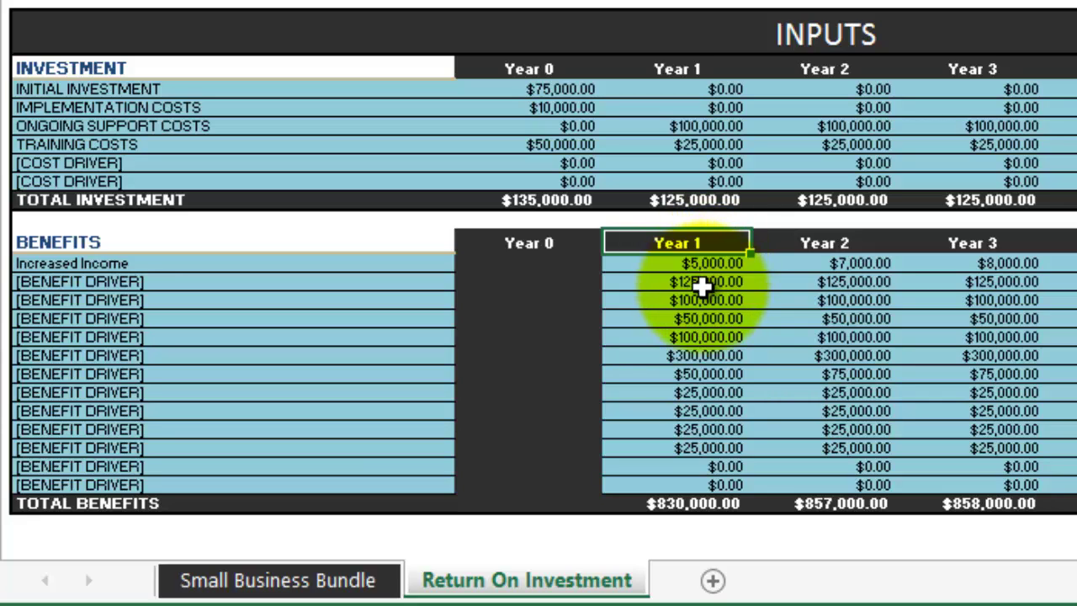
pyautogui.moveTo(702, 277); pyautogui.dragTo(698, 345)
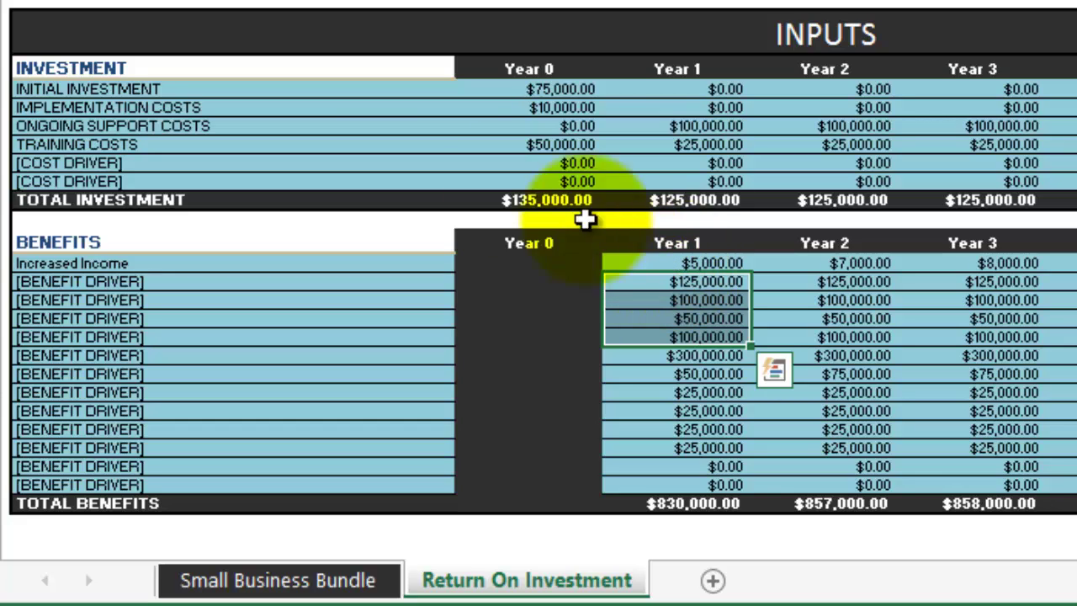
# - Set the Year 0 initial investment in the Investment table to 7500
pyautogui.click(143, 84)
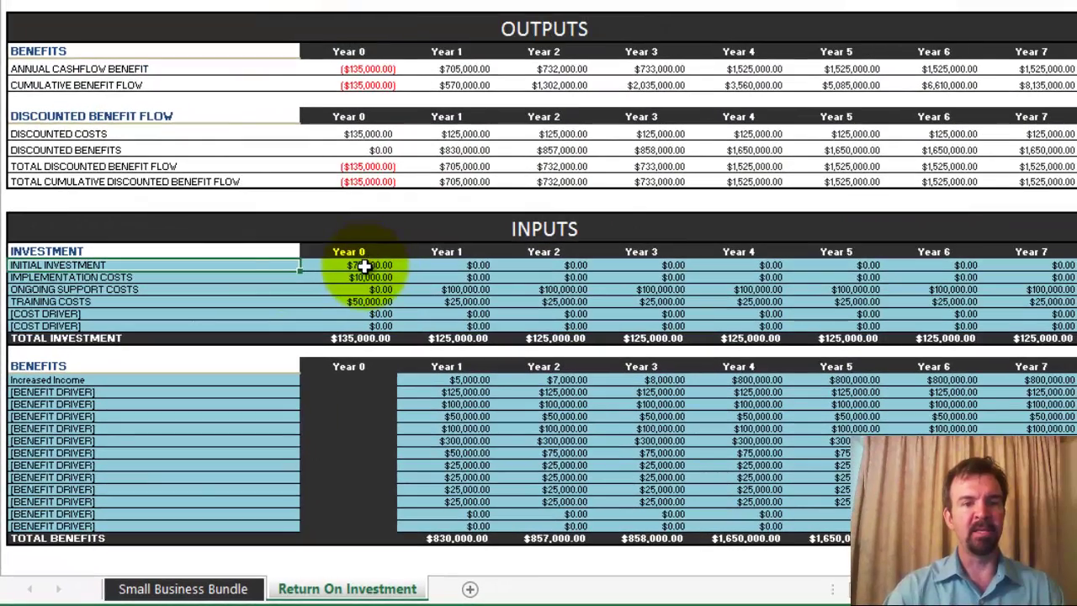
pyautogui.click(363, 265)
pyautogui.write('7')
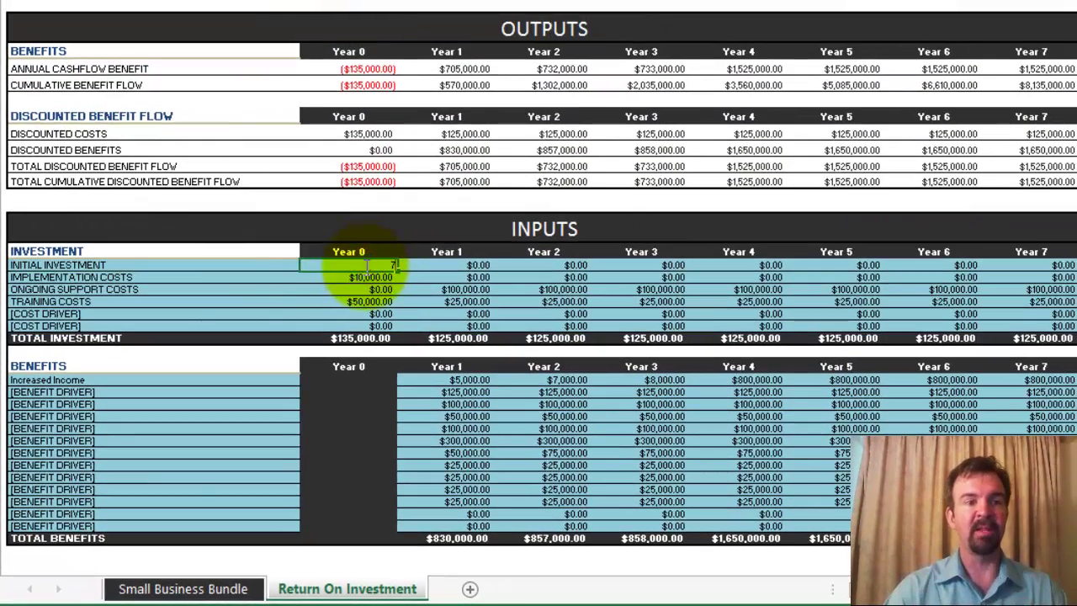
pyautogui.write('500')
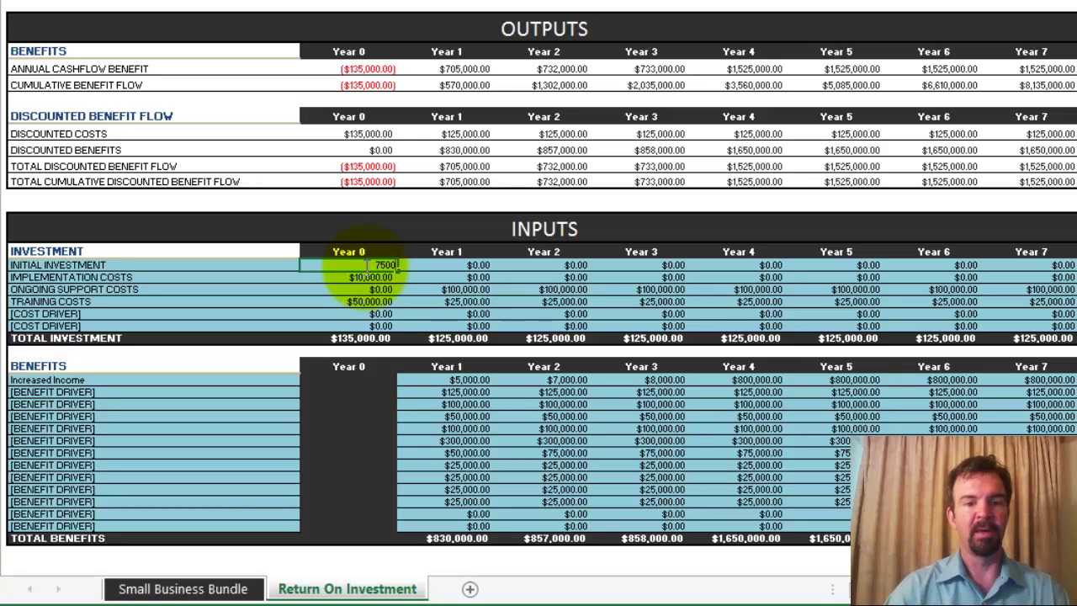
pyautogui.press('Return')
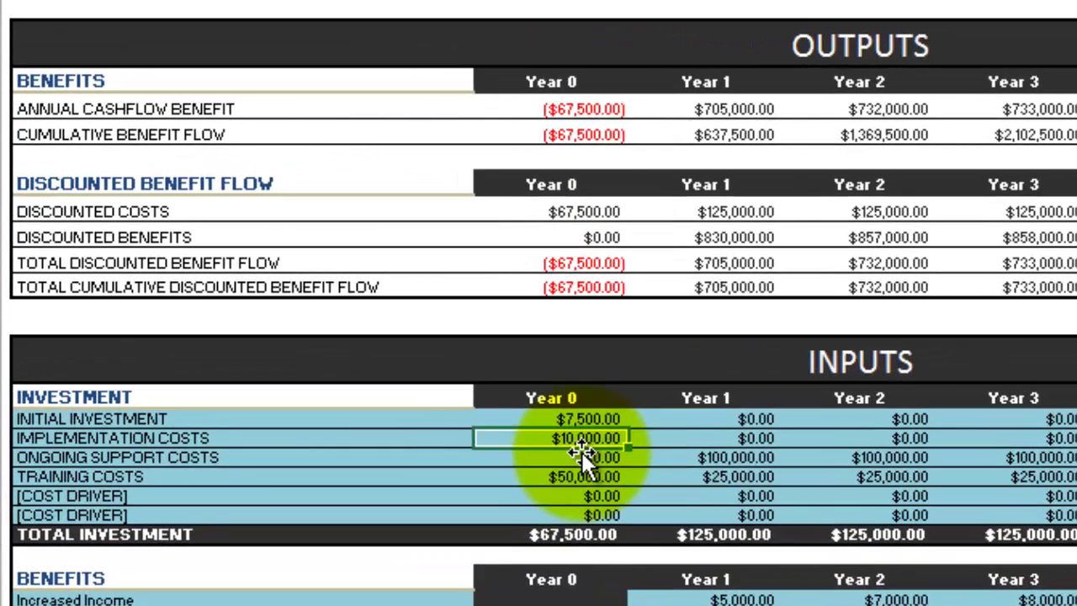
# - Set the Year 0 implementation costs in the Investment table to 3000
pyautogui.doubleClick(366, 282)
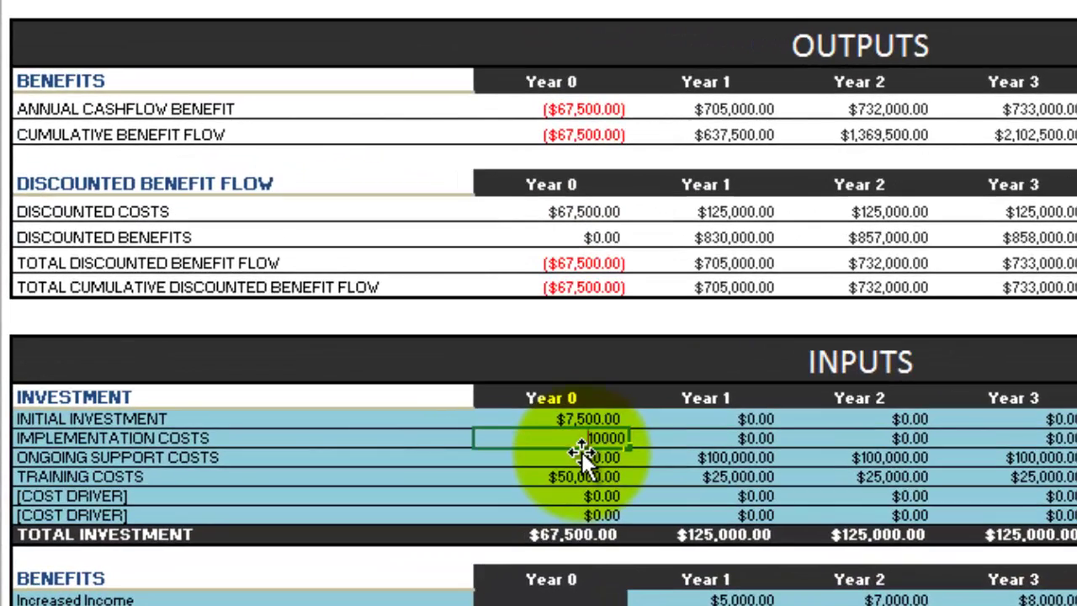
pyautogui.press('BackSpace')
pyautogui.press('BackSpace')
pyautogui.press('BackSpace')
pyautogui.press('BackSpace')
pyautogui.press('BackSpace')
pyautogui.write('3000')
pyautogui.press('Return')
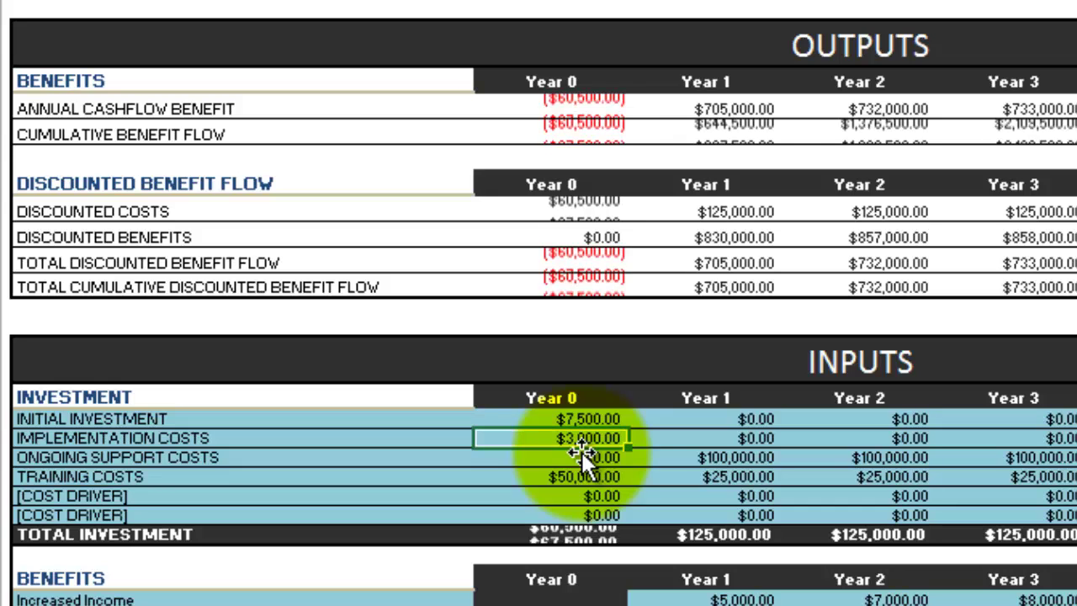
# - Look through the remaining cost rows of the Investment table, including the spare cost drivers, and review the Year 0 costs
pyautogui.press('Down')
pyautogui.press('Left')
pyautogui.press('Left')
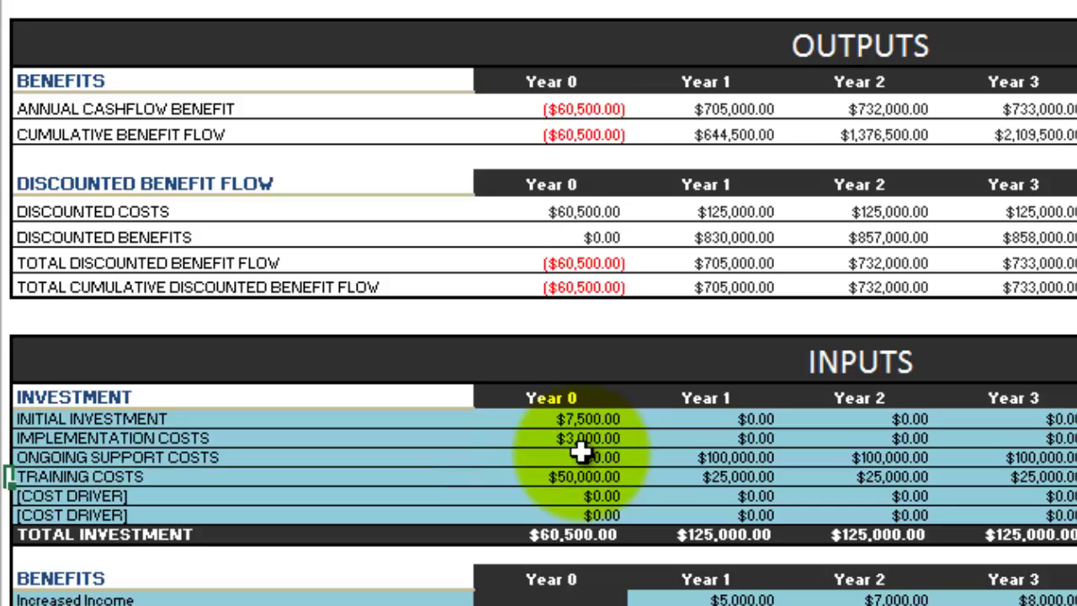
pyautogui.press('Right')
pyautogui.press('Down')
pyautogui.press('Down')
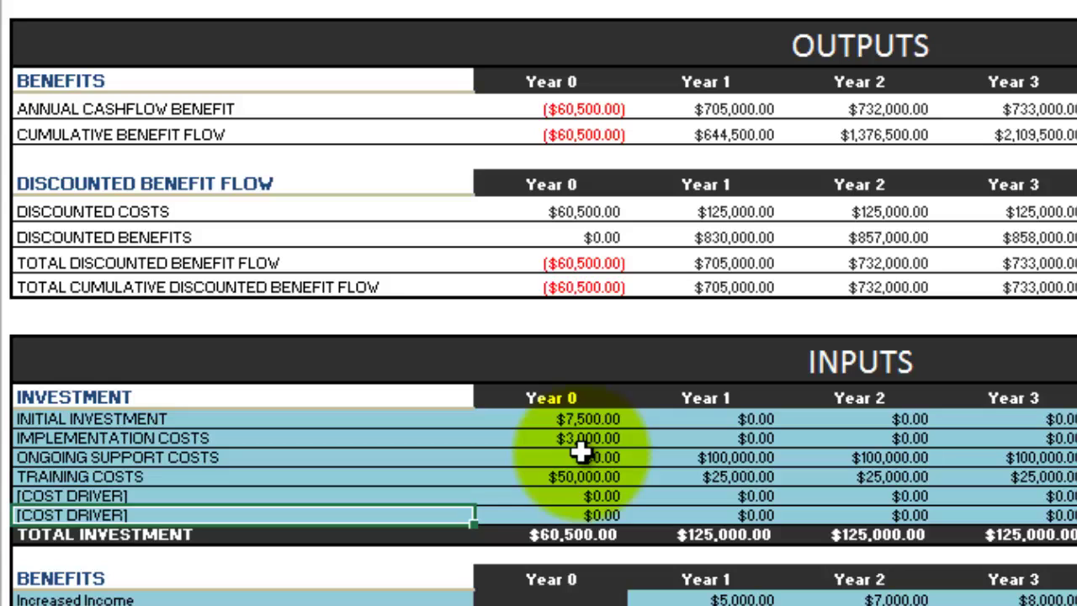
pyautogui.press('Up')
pyautogui.press('Up')
pyautogui.press('Up')
pyautogui.press('Down')
pyautogui.press('Down')
pyautogui.press('Right')
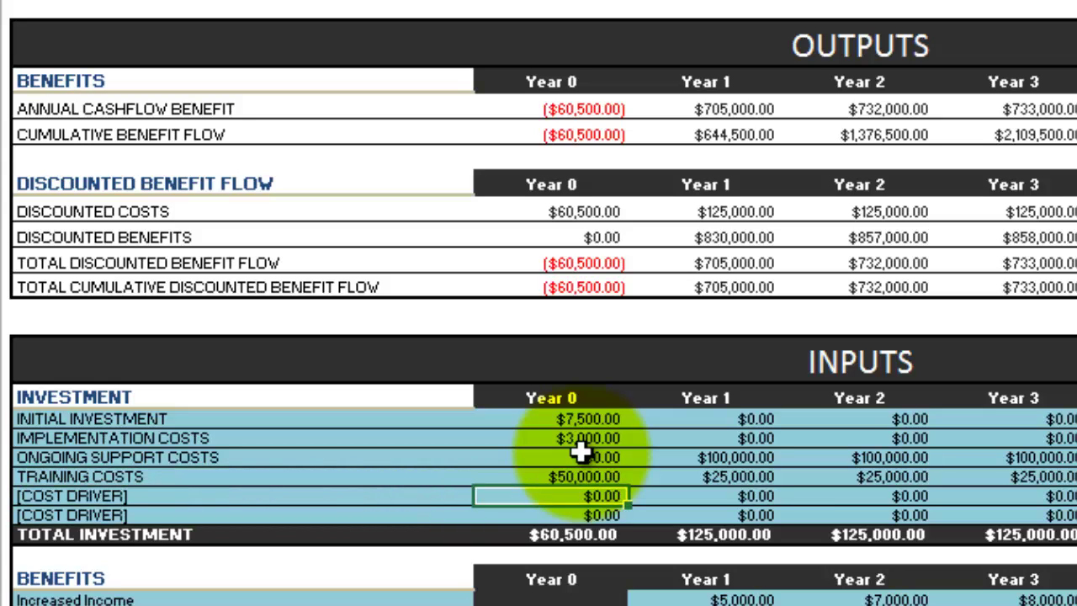
pyautogui.press('Right')
pyautogui.press('Right')
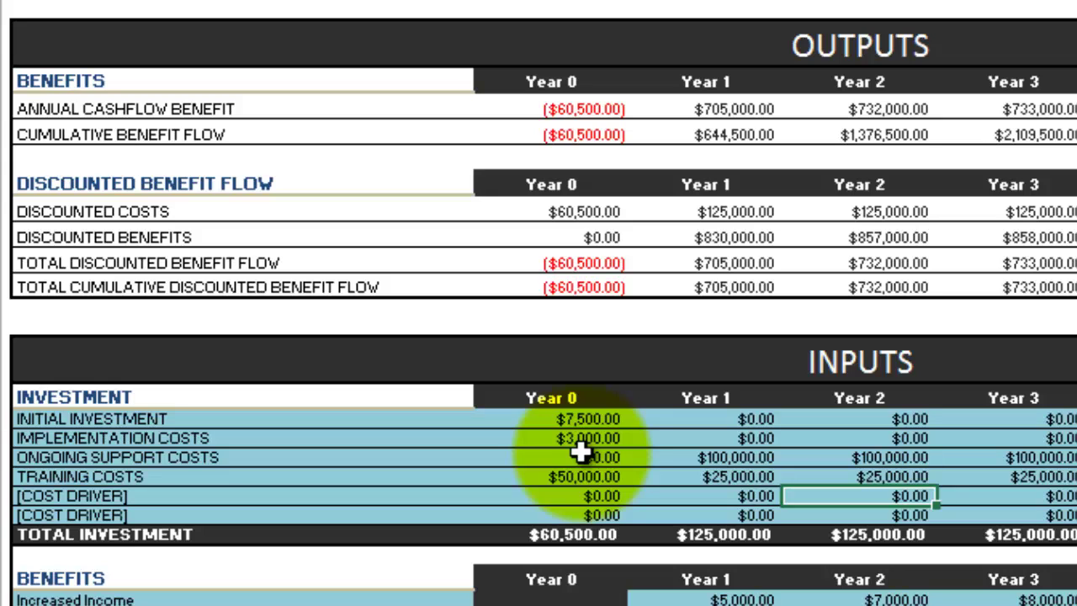
pyautogui.click(502, 444)
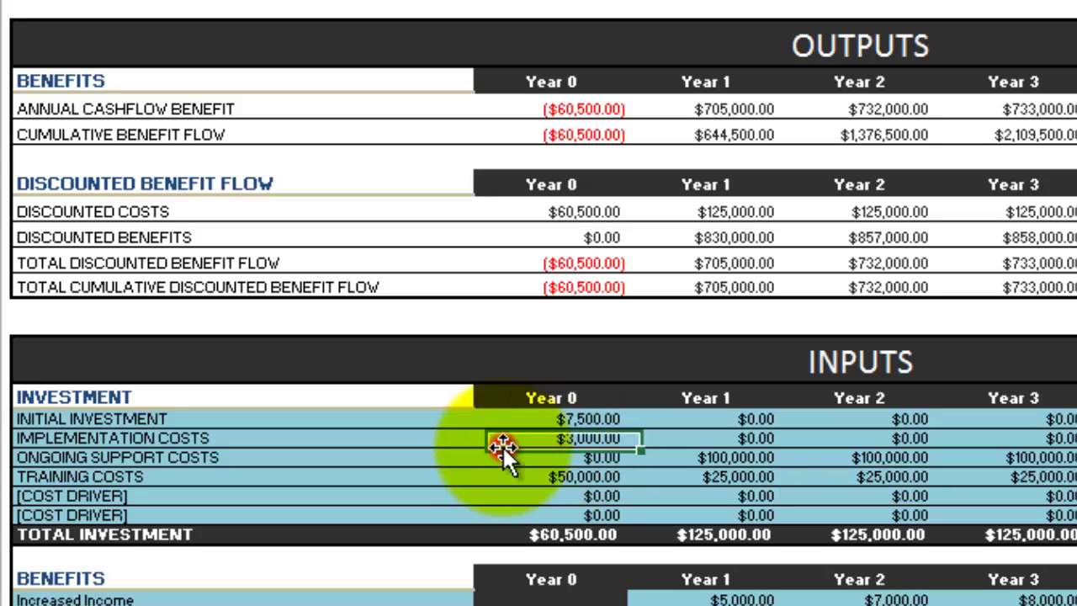
pyautogui.click(587, 418)
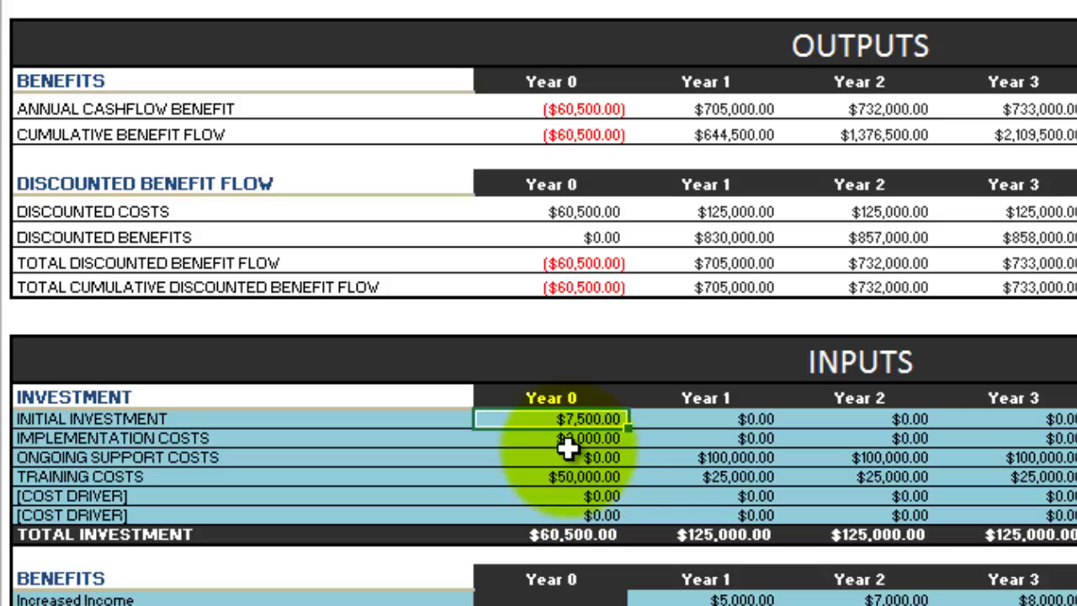
pyautogui.click(649, 456)
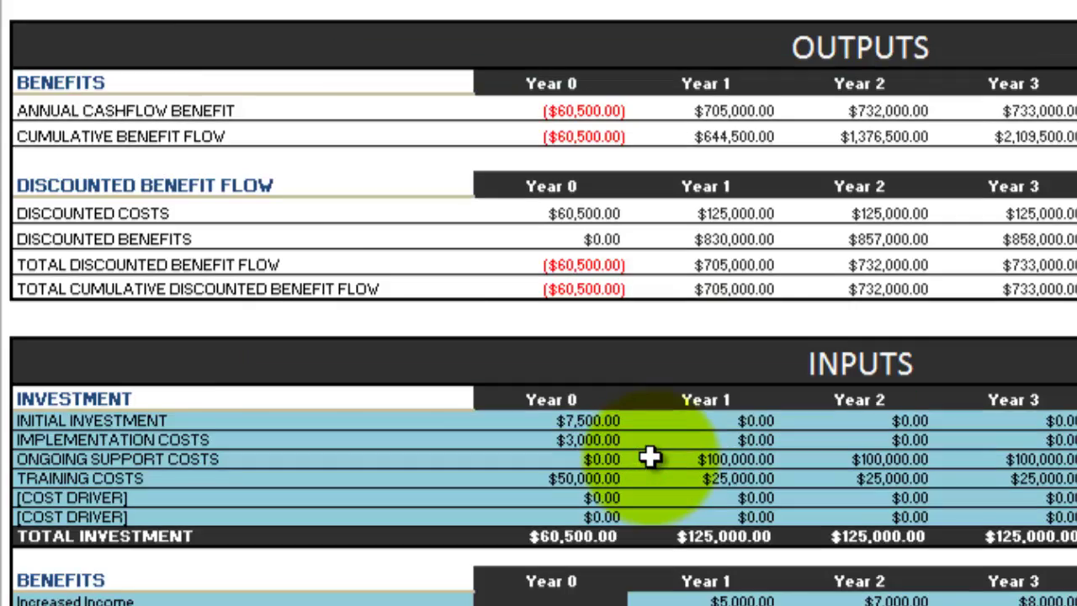
# - Try a cost of capital of 20% in the ROI measures
pyautogui.scroll(3, 649, 456)
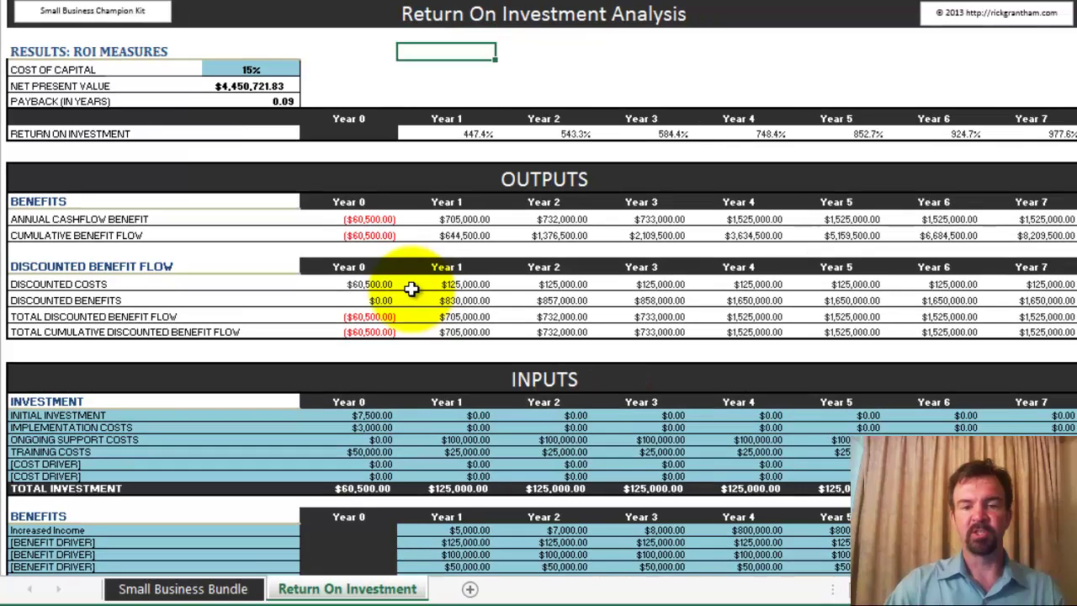
pyautogui.press('Left')
pyautogui.press('Left')
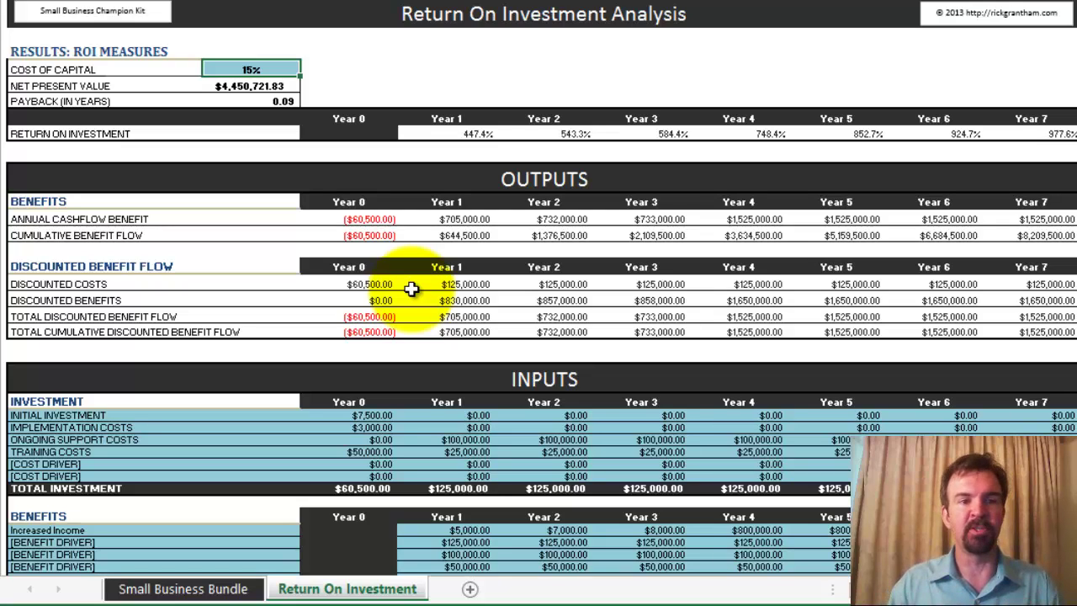
pyautogui.write('20')
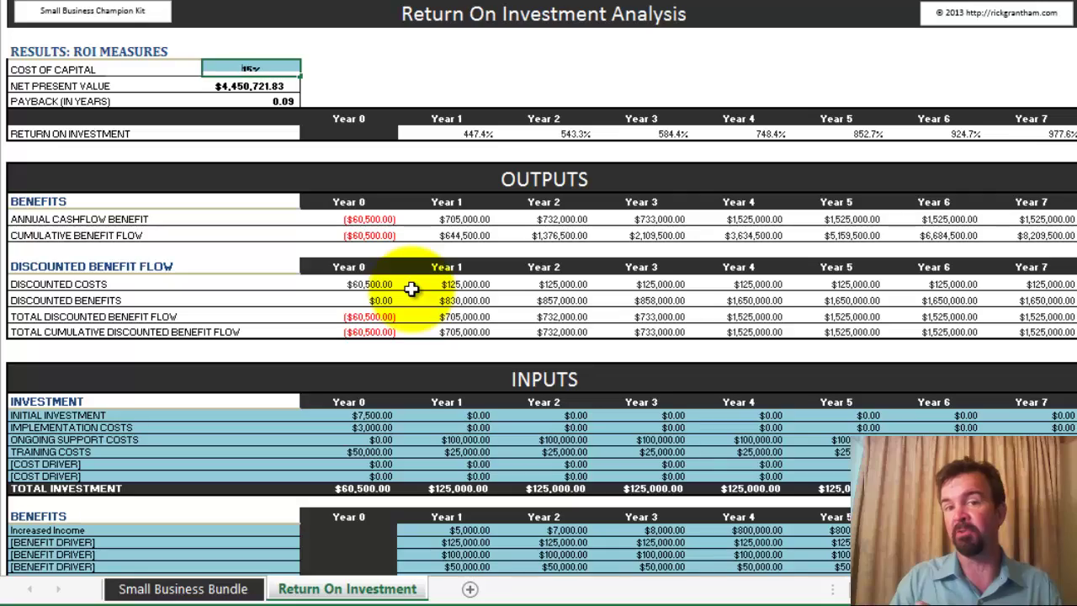
pyautogui.press('Return')
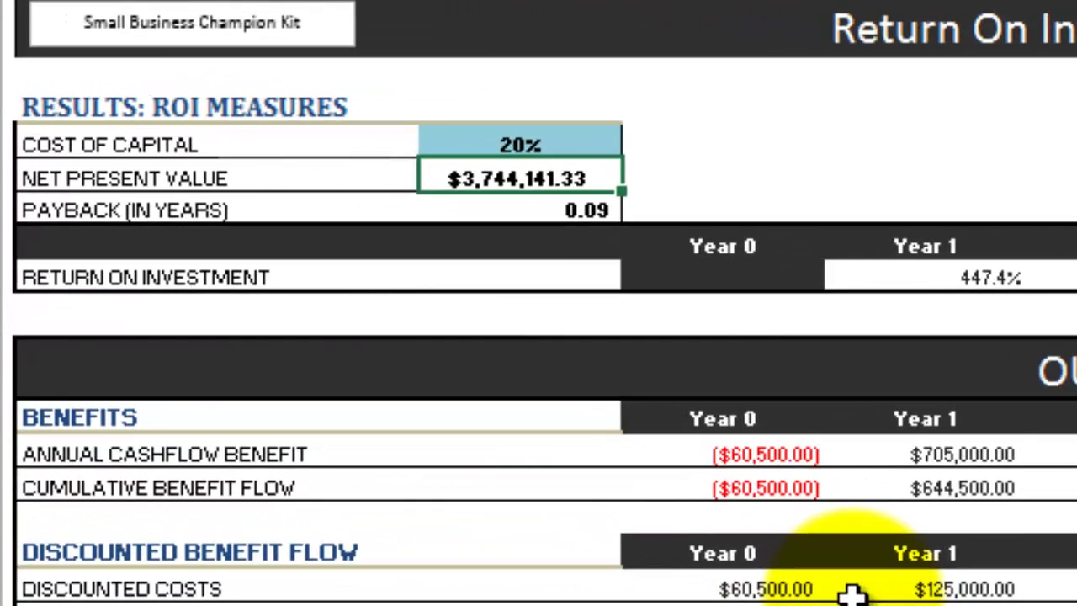
# - Try a cost of capital of 5% in the ROI measures
pyautogui.press('Up')
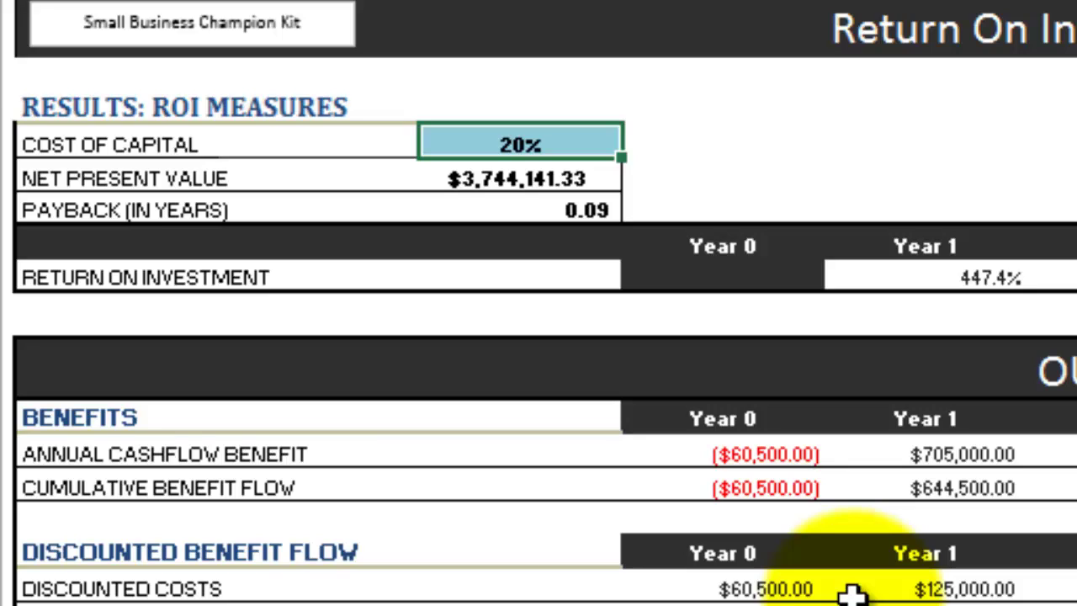
pyautogui.write('5')
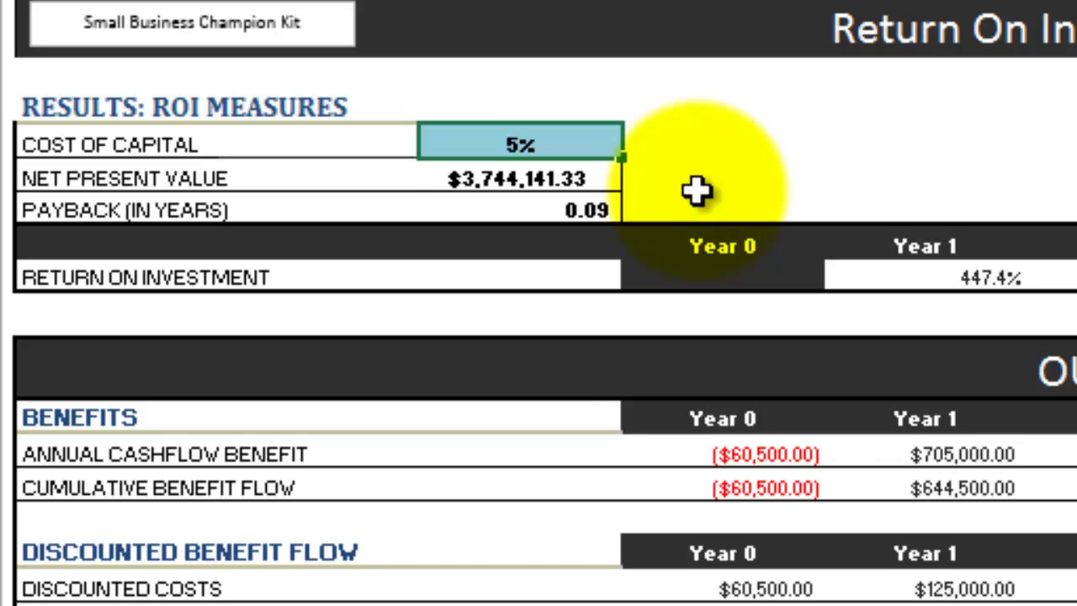
pyautogui.press('Return')
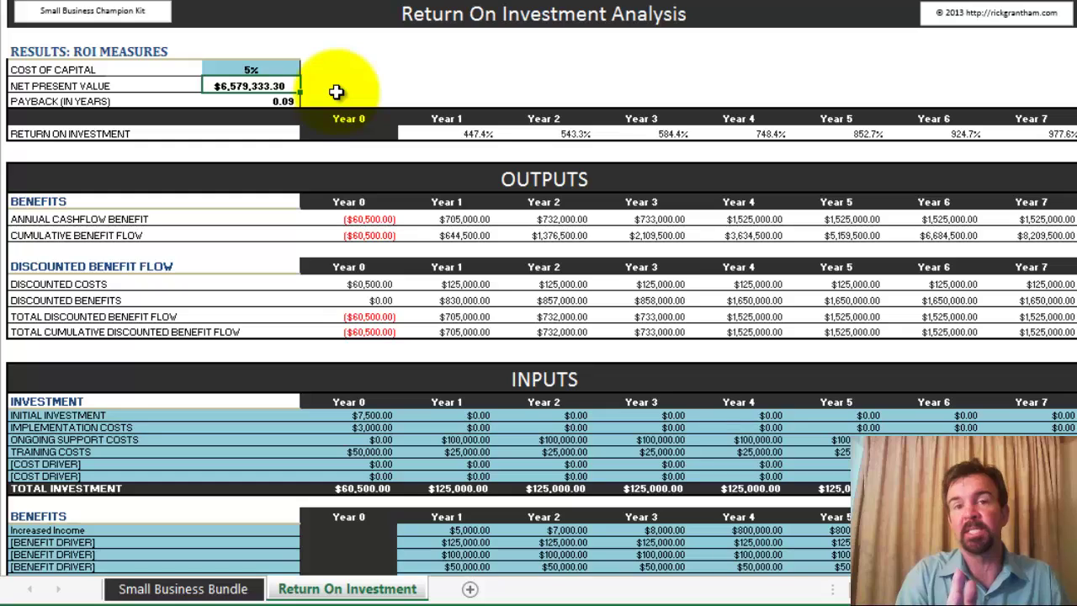
# - Examine the payback measure, the Year 0 cashflow and cumulative benefits, and the discounted benefit flow in the Outputs section
pyautogui.press('Down')
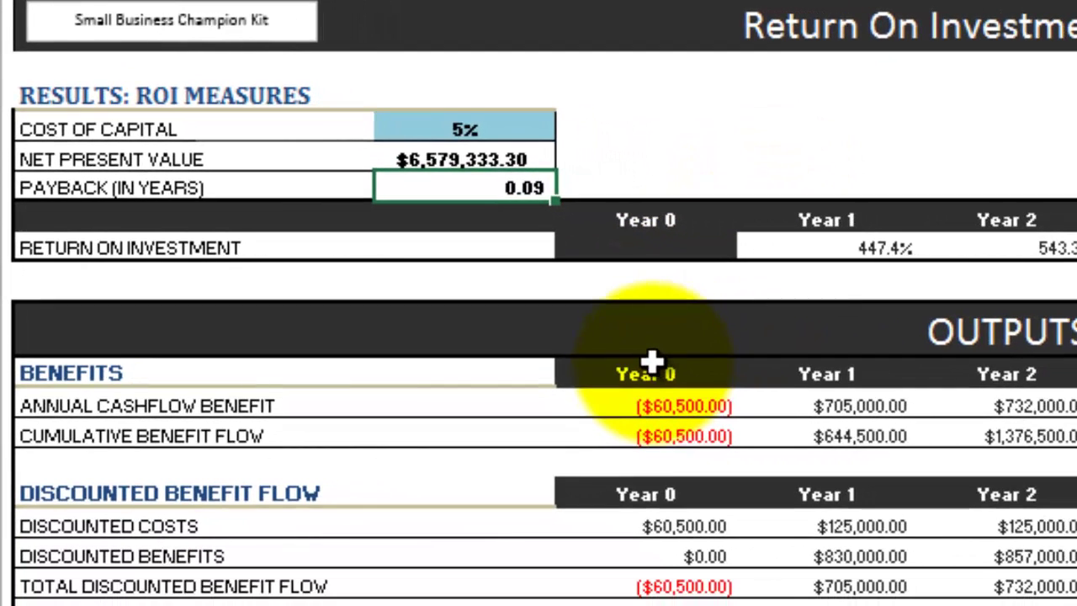
pyautogui.click(724, 460)
pyautogui.moveTo(653, 414); pyautogui.dragTo(650, 434)
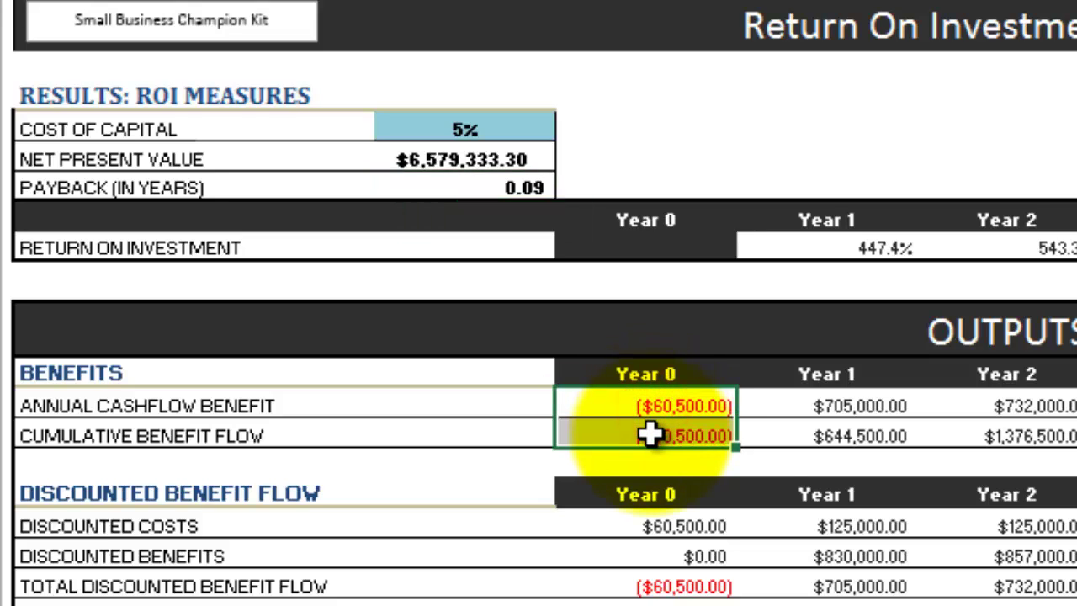
pyautogui.click(675, 404)
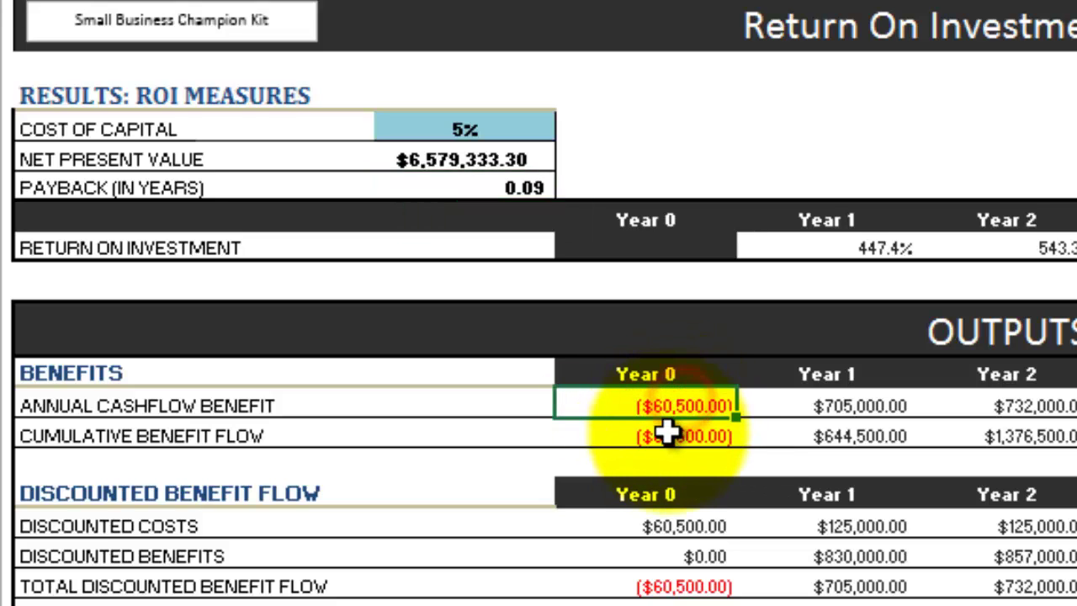
pyautogui.click(665, 431)
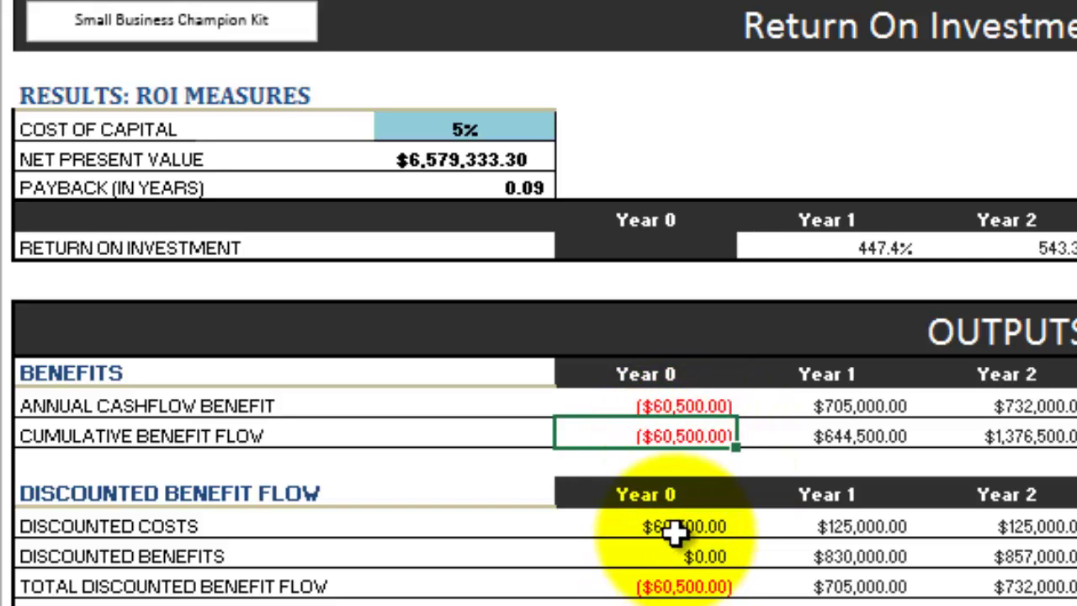
pyautogui.moveTo(678, 526); pyautogui.dragTo(672, 605)
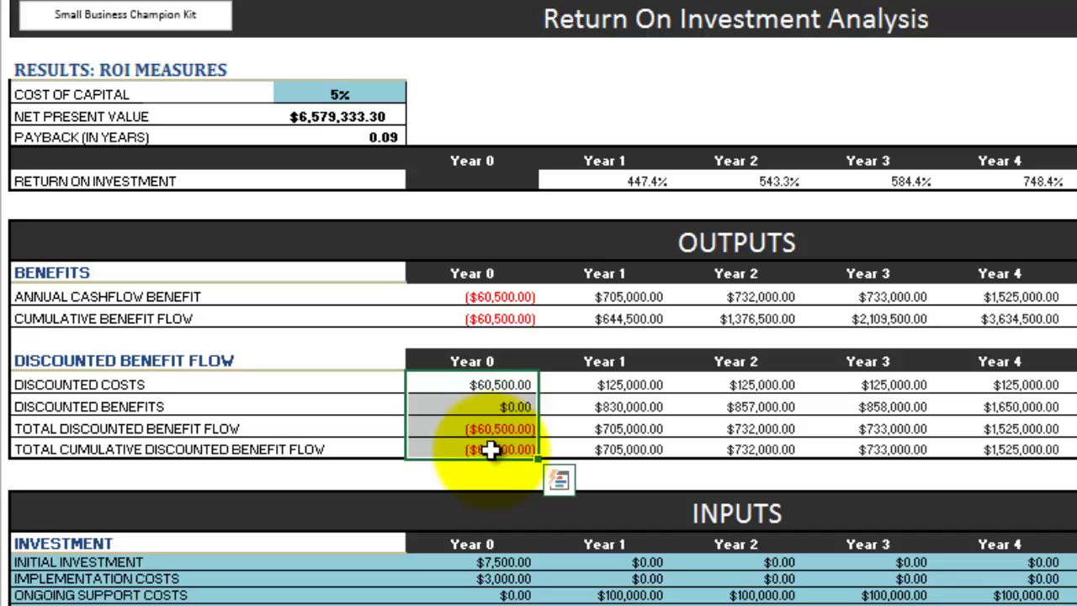
pyautogui.click(624, 410)
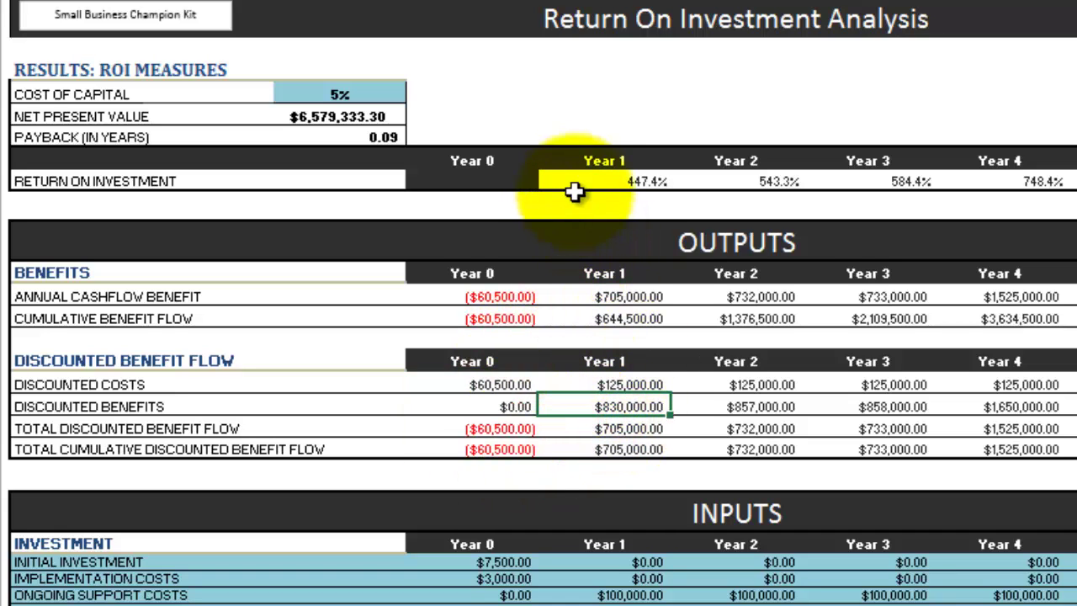
# - Review the return on investment measures for Years 1 to 3 and the cost of capital input
pyautogui.click(591, 185)
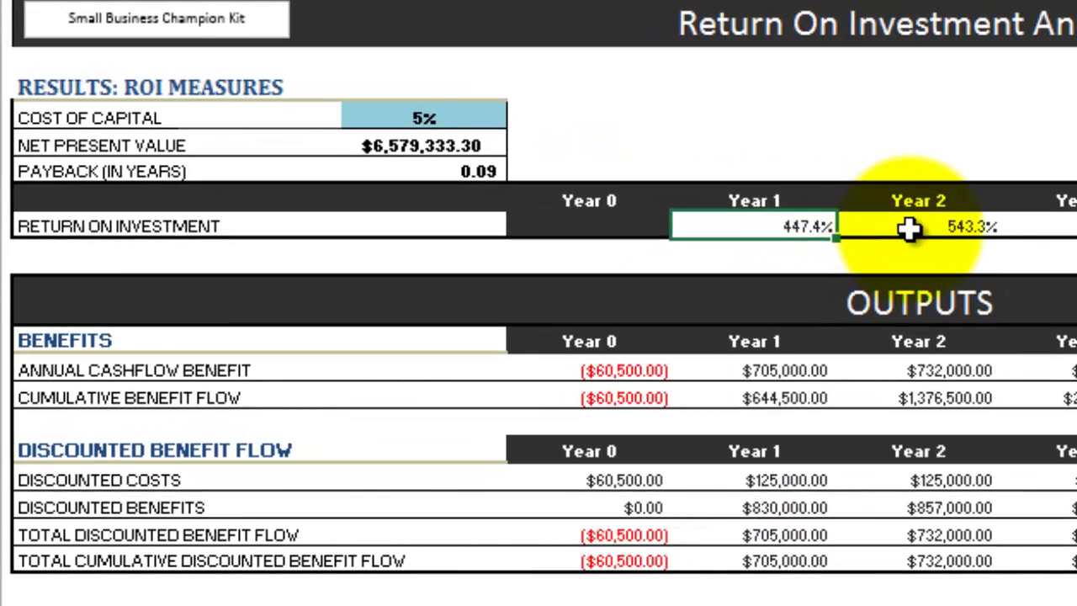
pyautogui.click(904, 228)
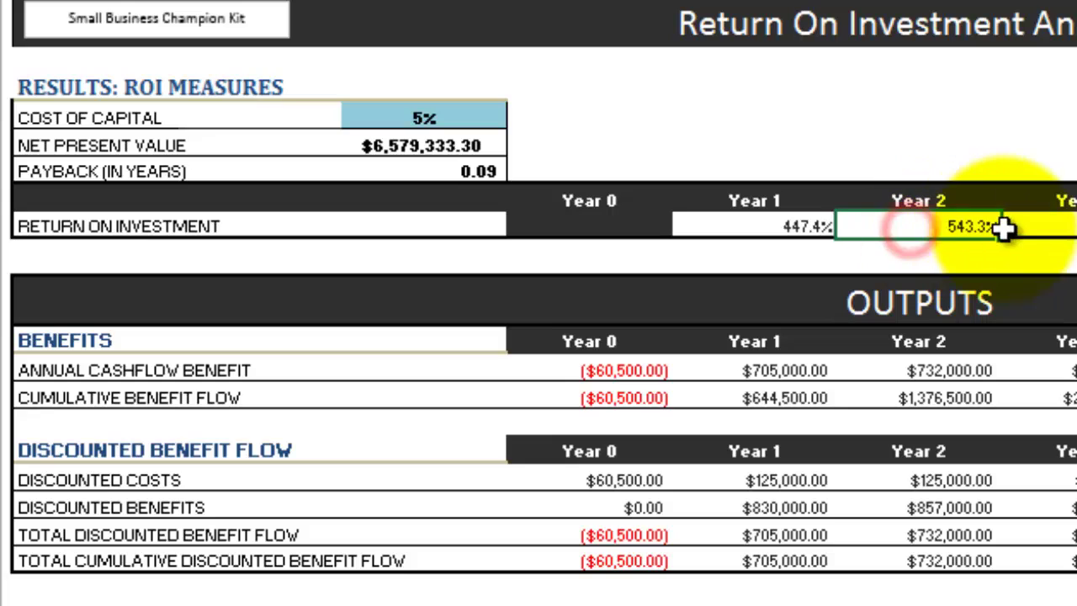
pyautogui.click(1064, 226)
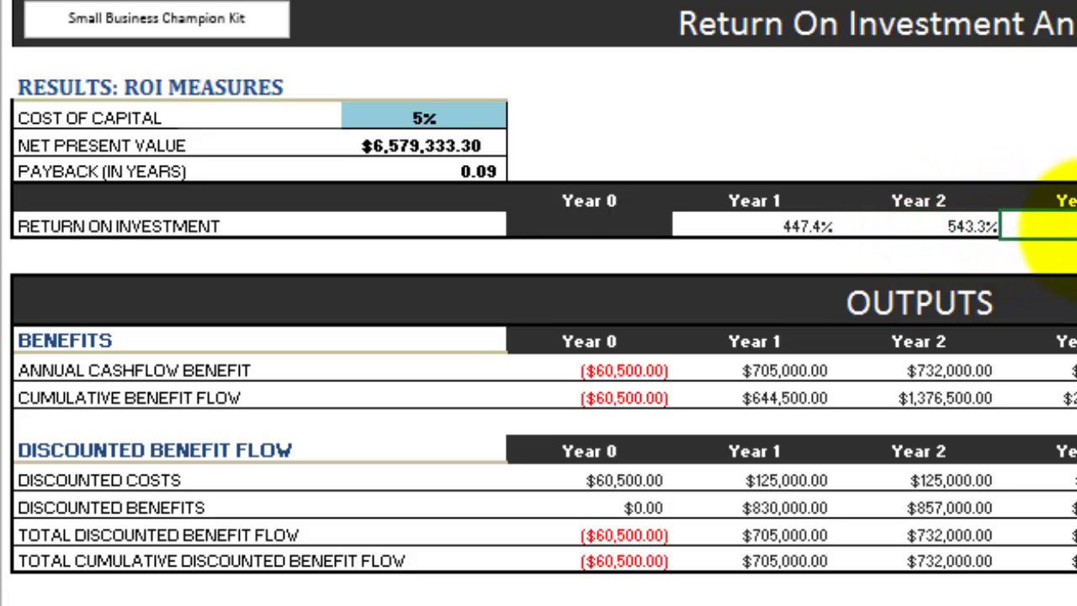
pyautogui.click(399, 118)
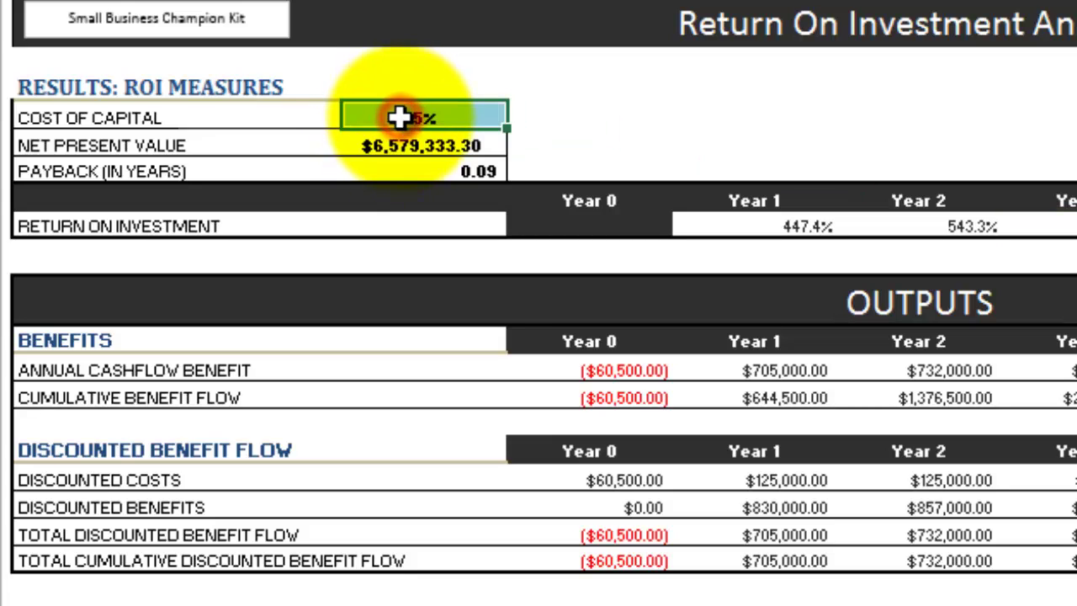
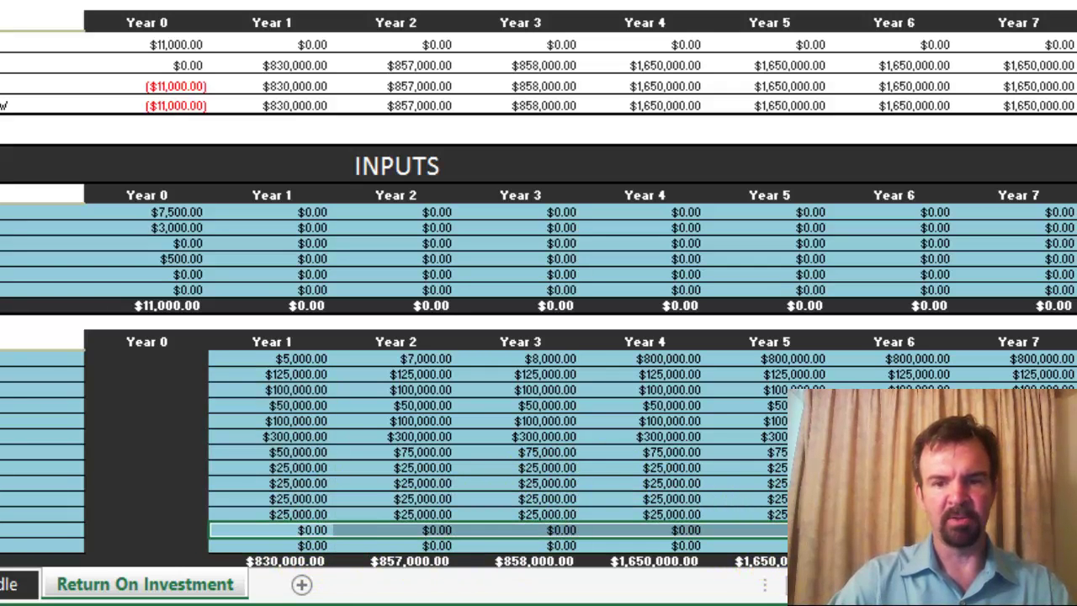
# - Clear the benefit driver amounts below Increased Income and fill Increased Income's Year 1 amount of $5,000 across the remaining years
pyautogui.hotkey('shift', 'Up')
pyautogui.hotkey('shift', 'Up')
pyautogui.moveTo(1076, 498); pyautogui.dragTo(1068, 370)
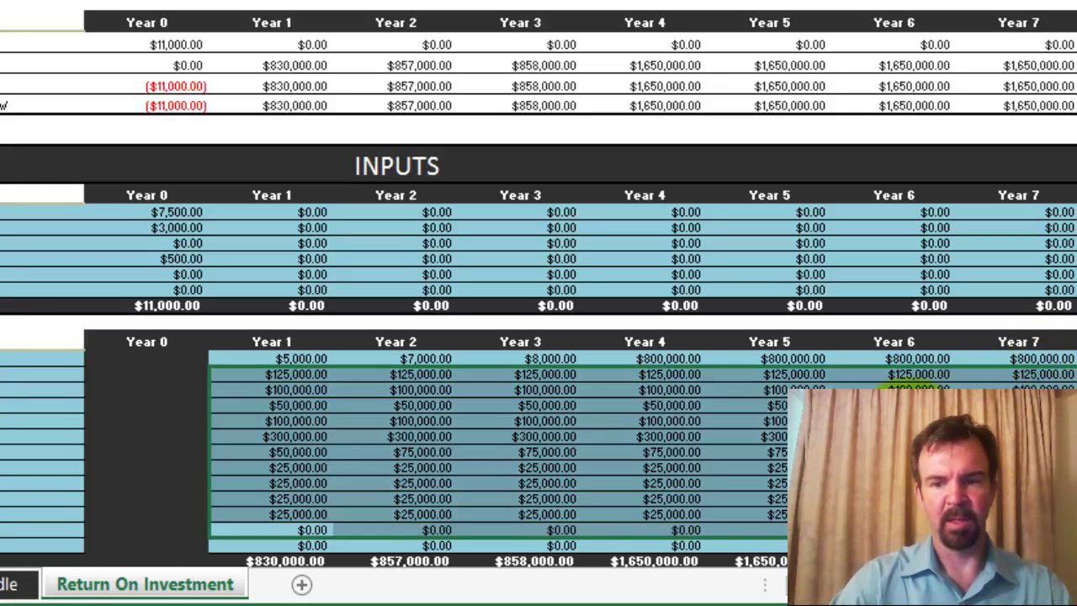
pyautogui.press('Delete')
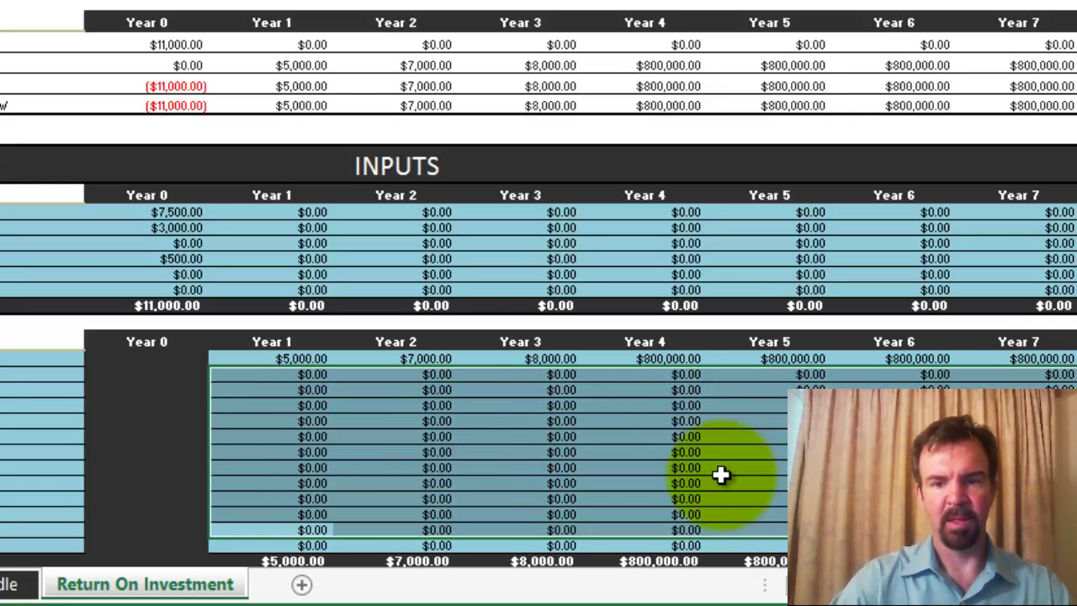
pyautogui.click(322, 358)
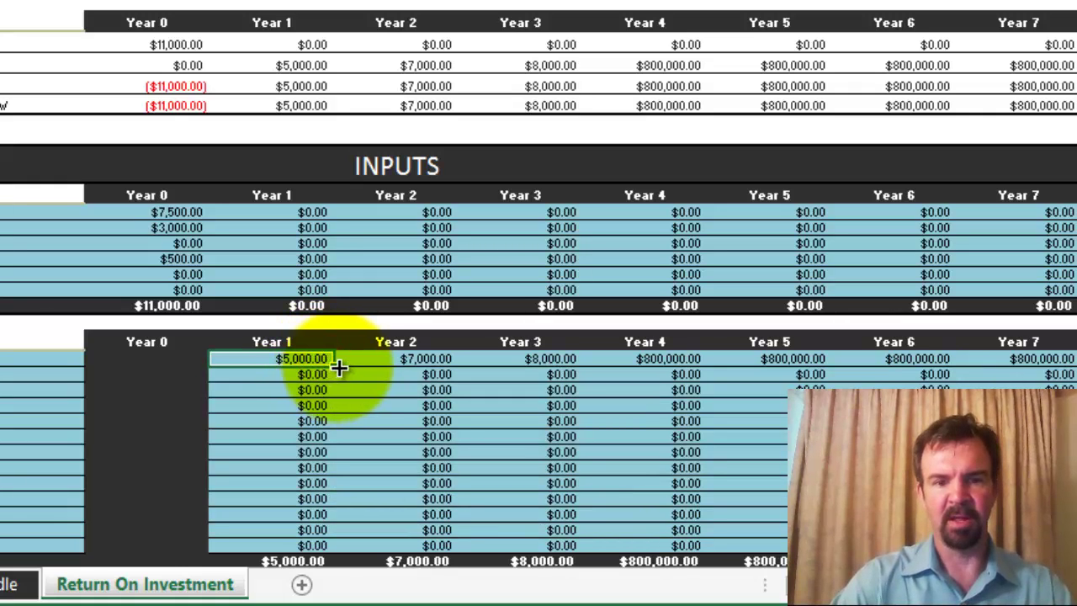
pyautogui.moveTo(335, 364); pyautogui.dragTo(999, 376)
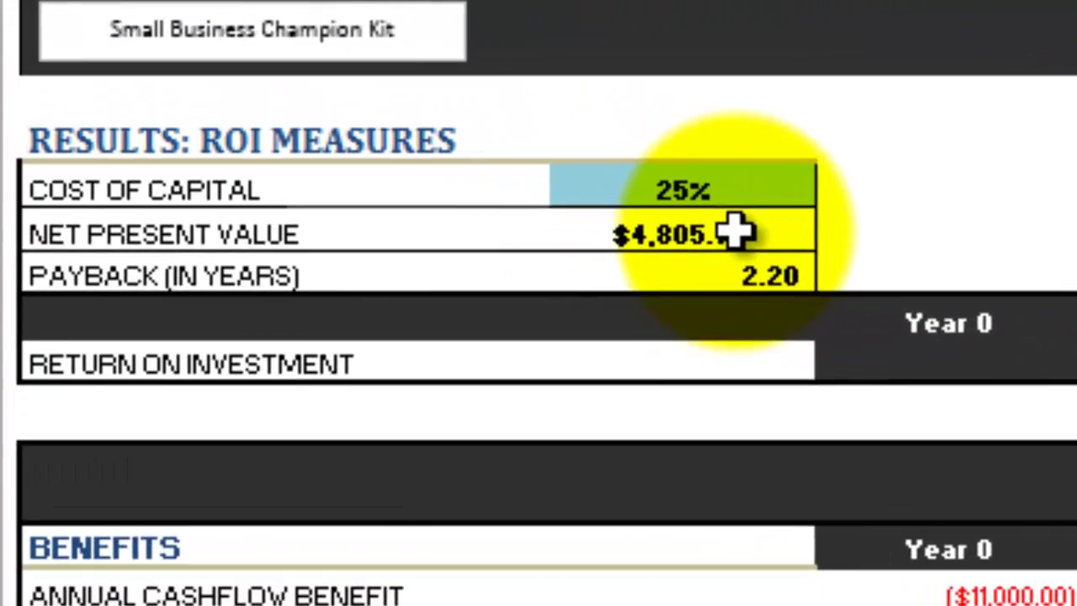
# - Compare the net present value and payback measures with the annual cashflow and cumulative benefit flow for Years 0 and 2
pyautogui.click(736, 234)
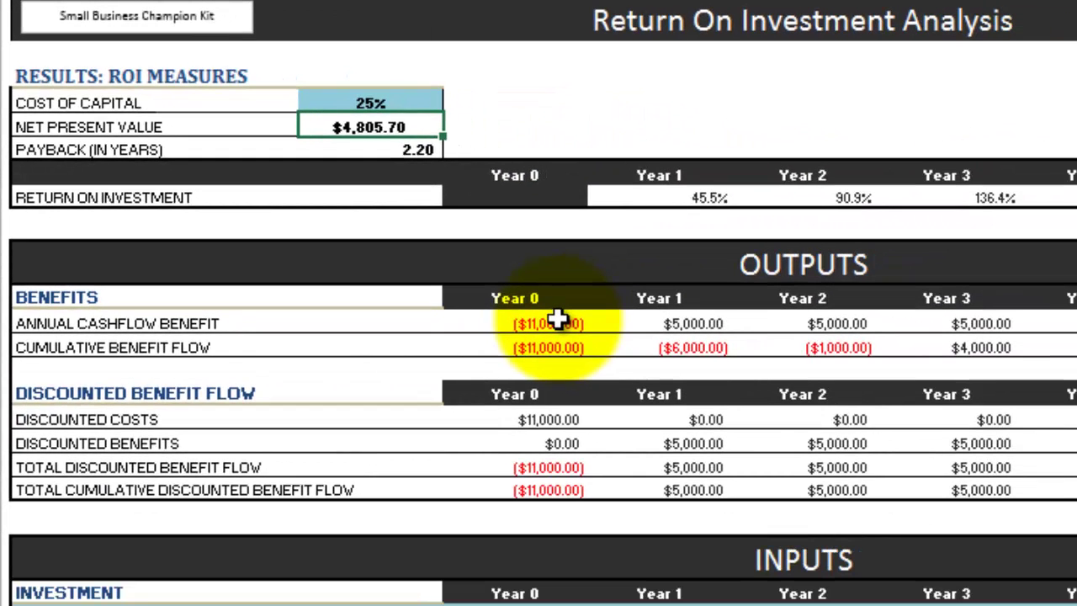
pyautogui.press('Down')
pyautogui.click(557, 318)
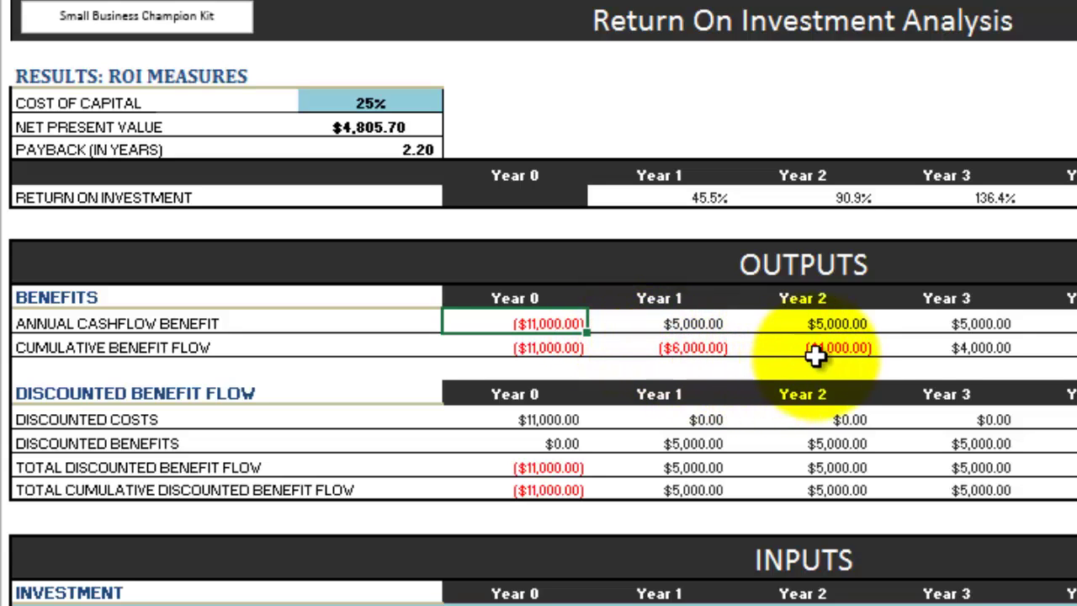
pyautogui.click(851, 346)
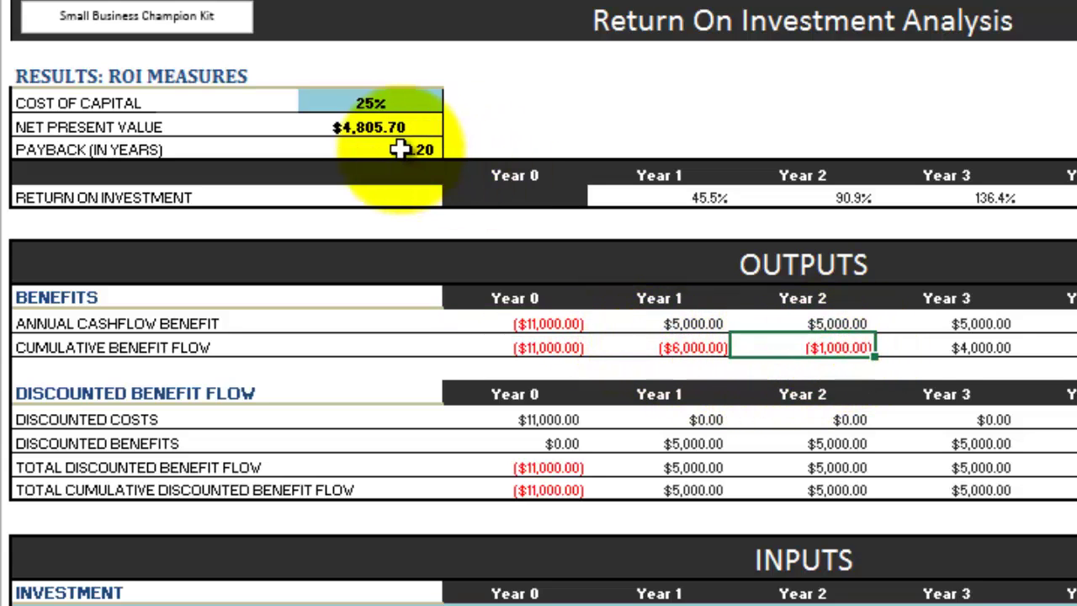
pyautogui.click(374, 149)
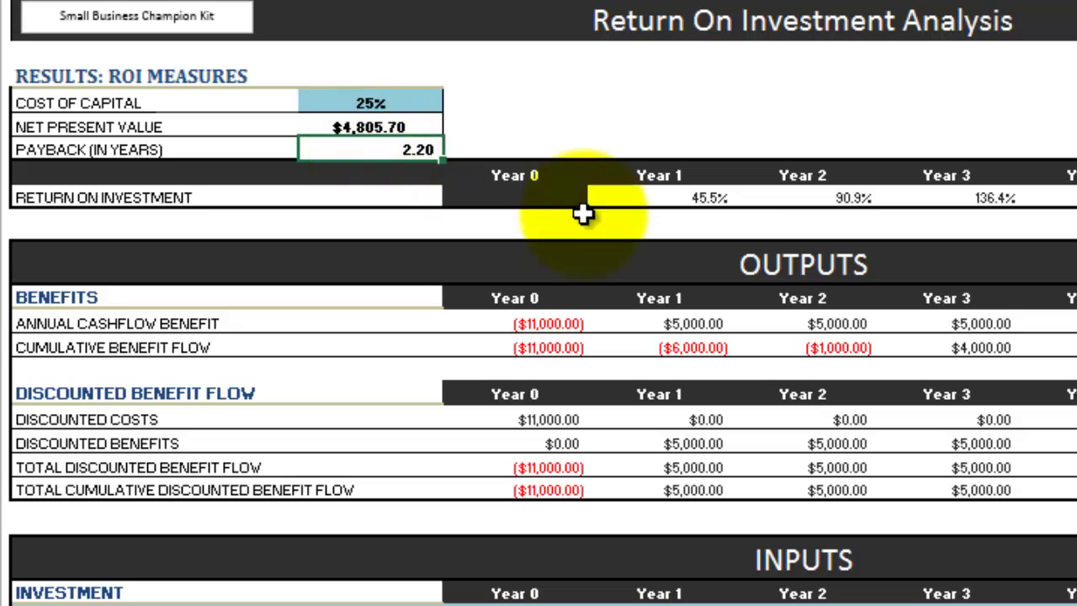
pyautogui.click(866, 347)
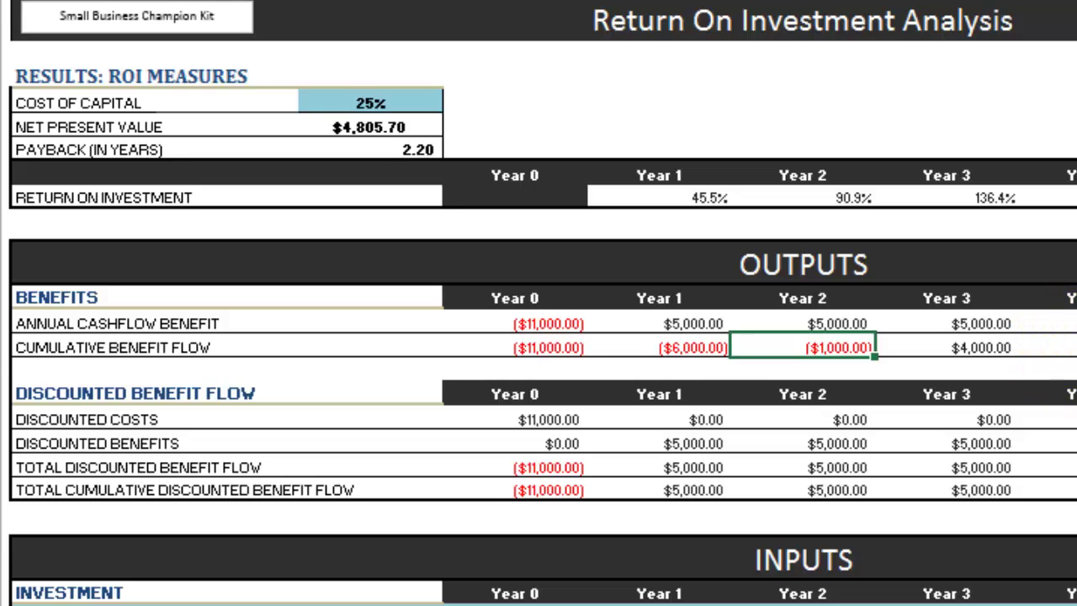
pyautogui.click(400, 122)
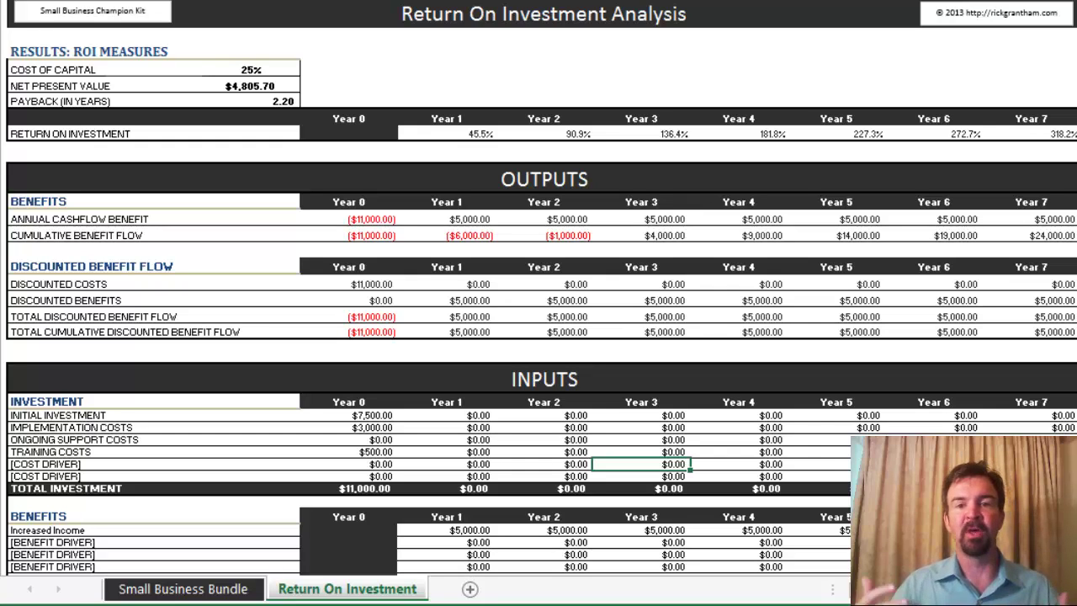
# - Switch to the Small Business Bundle sheet
pyautogui.click(138, 590)
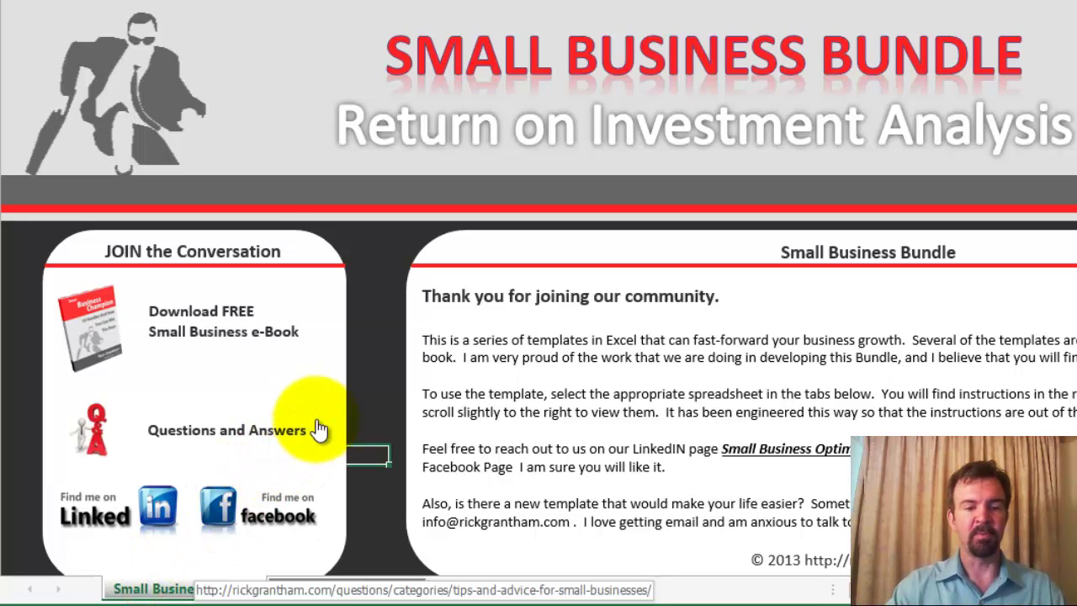